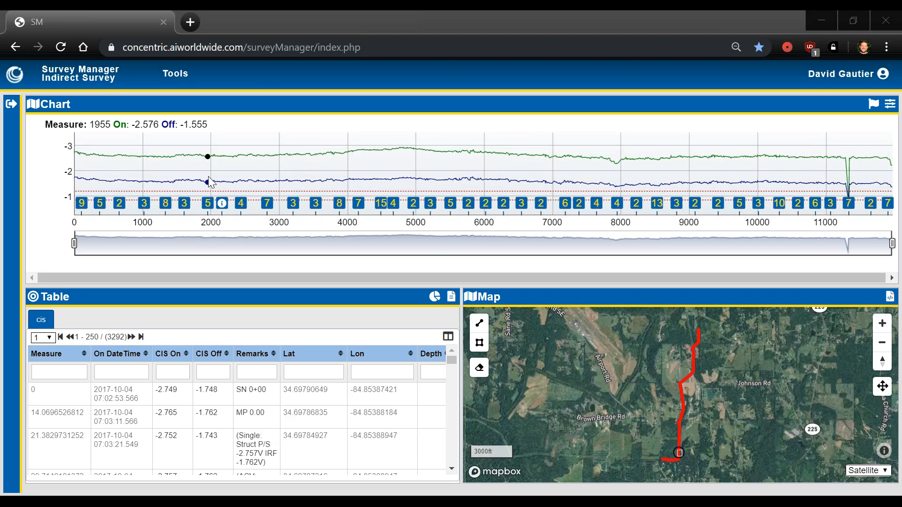
Step: Open the side panel and load the survey segment CIS-100417_16IN_CB_DALTLAT_POS001 into the chart, table and map
{"action": "left_click", "coordinate": [11, 103]}
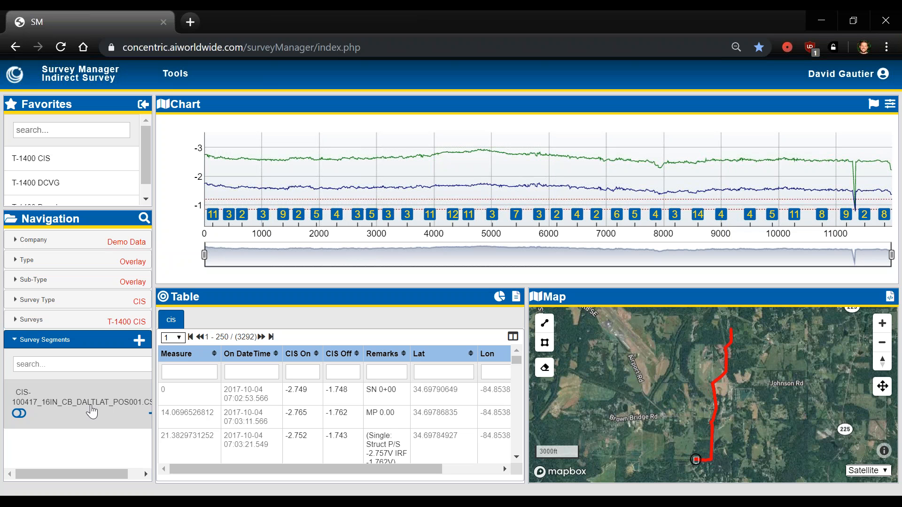
{"action": "left_click", "coordinate": [99, 401]}
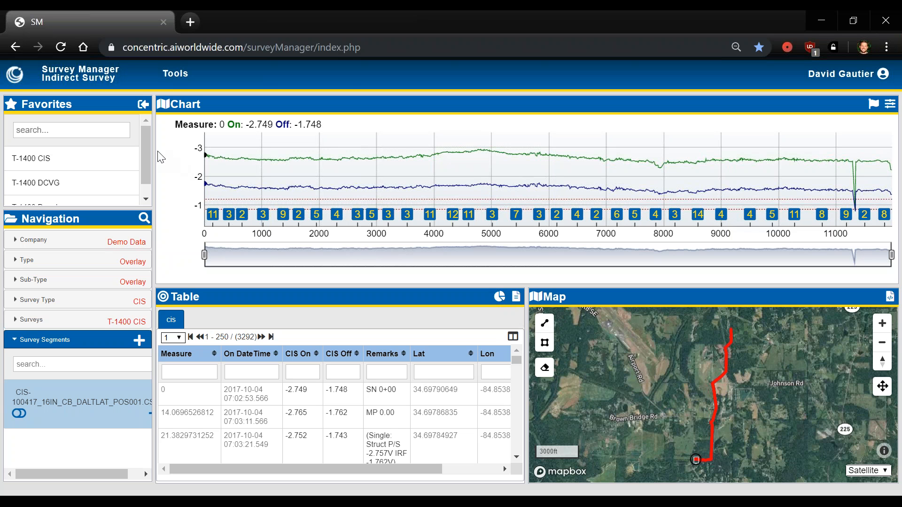
Step: Switch Survey Manager from Indirect Survey to the SnapView module
{"action": "scroll", "coordinate": [141, 179], "scroll_direction": "down", "scroll_amount": 1}
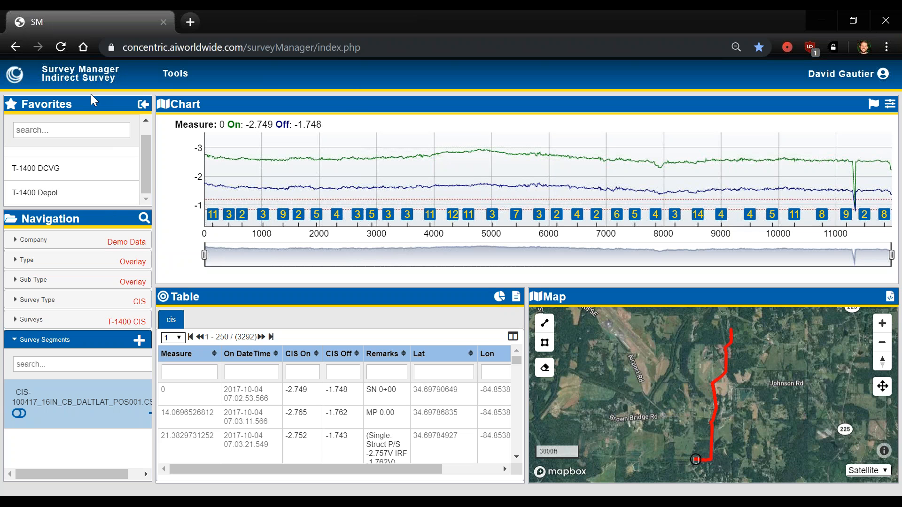
{"action": "left_click", "coordinate": [103, 80]}
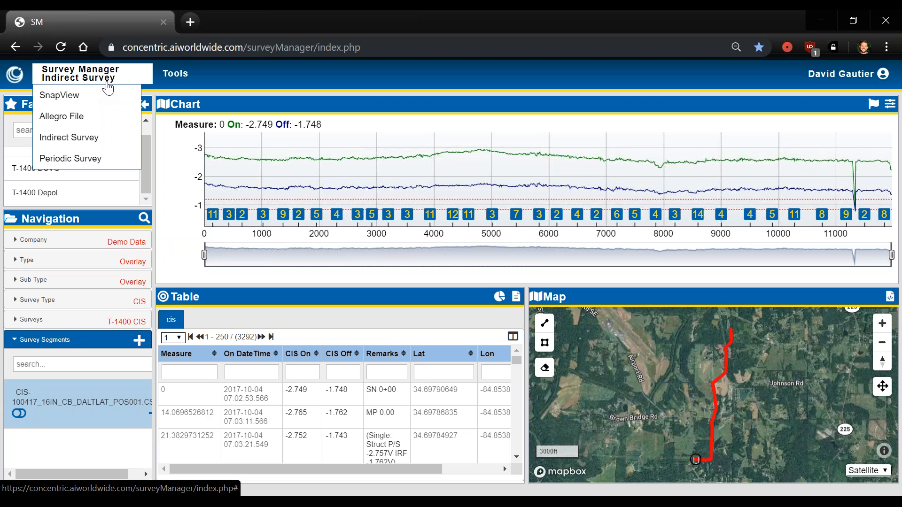
{"action": "left_click", "coordinate": [86, 99]}
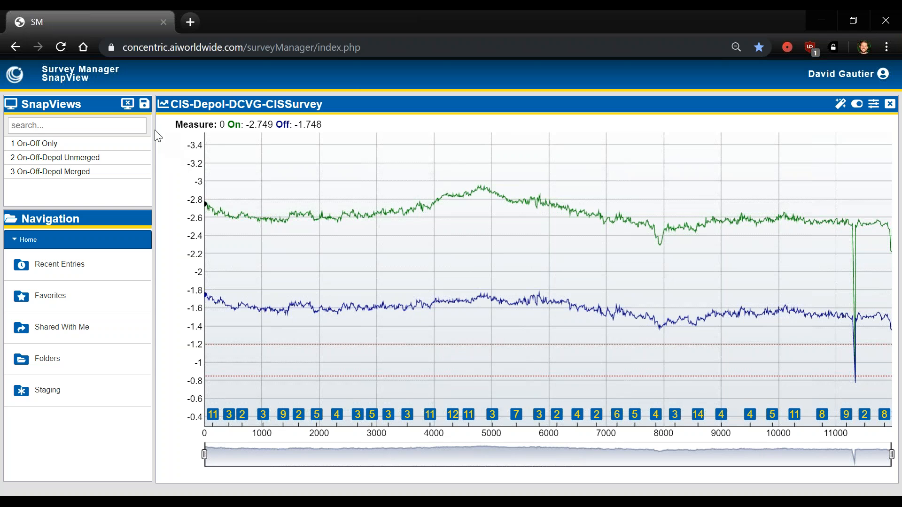
Step: Clear the SnapView workspace and load the "1 On-Off Only" SnapView
{"action": "left_click", "coordinate": [126, 106]}
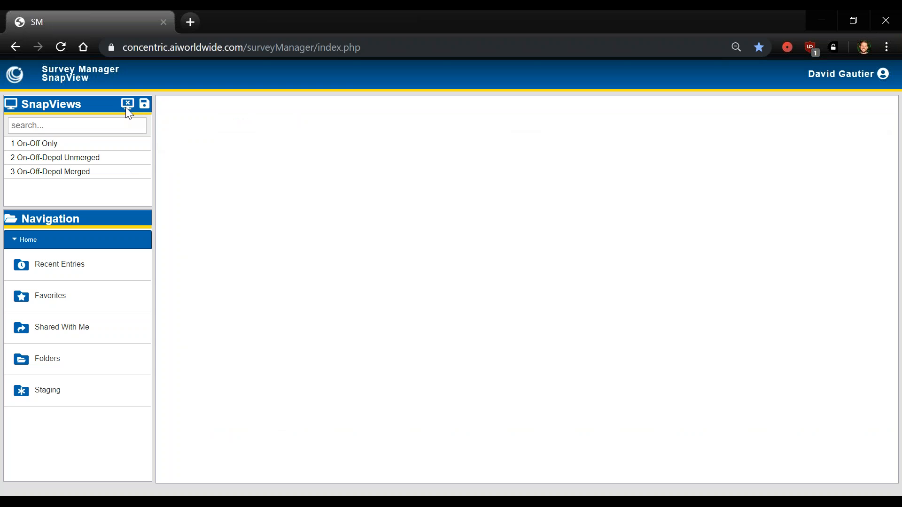
{"action": "left_click", "coordinate": [87, 149]}
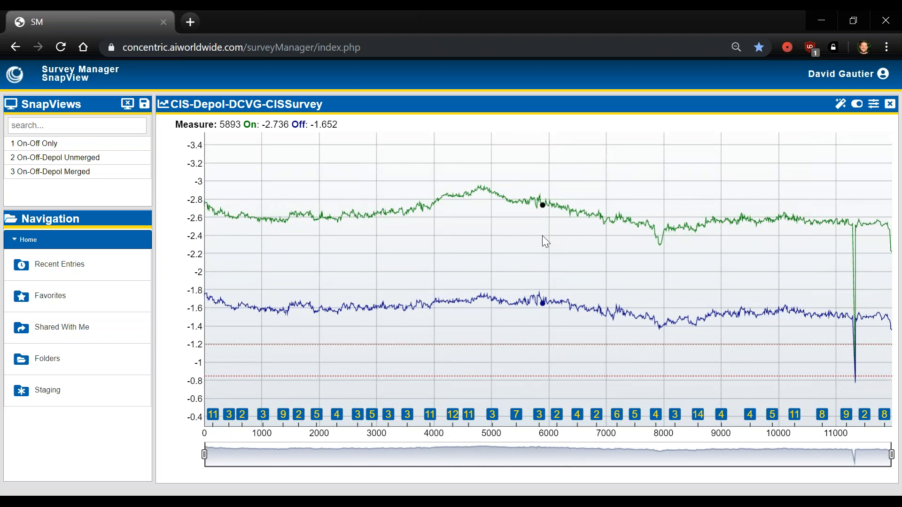
Step: Clear the workspace and load the "2 On-Off-Depol Unmerged" SnapView with its charts and maps
{"action": "left_click", "coordinate": [123, 103]}
{"action": "left_click", "coordinate": [98, 161]}
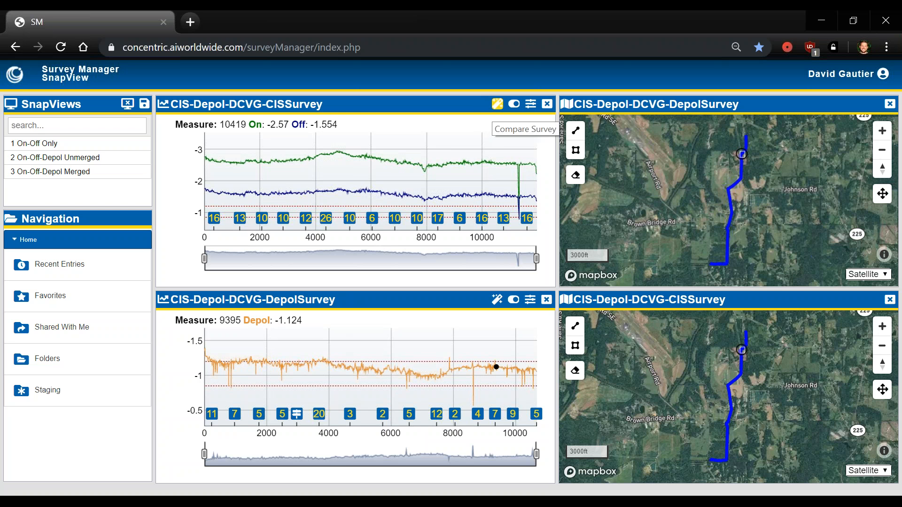
Step: Open the Compare Survey overlay dialog for the CIS survey chart and cancel it
{"action": "left_click", "coordinate": [495, 108]}
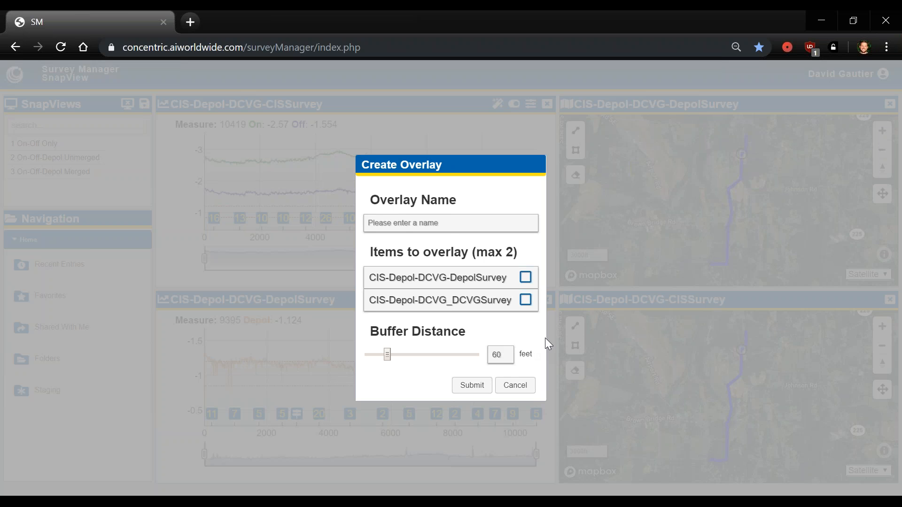
{"action": "left_click", "coordinate": [503, 391]}
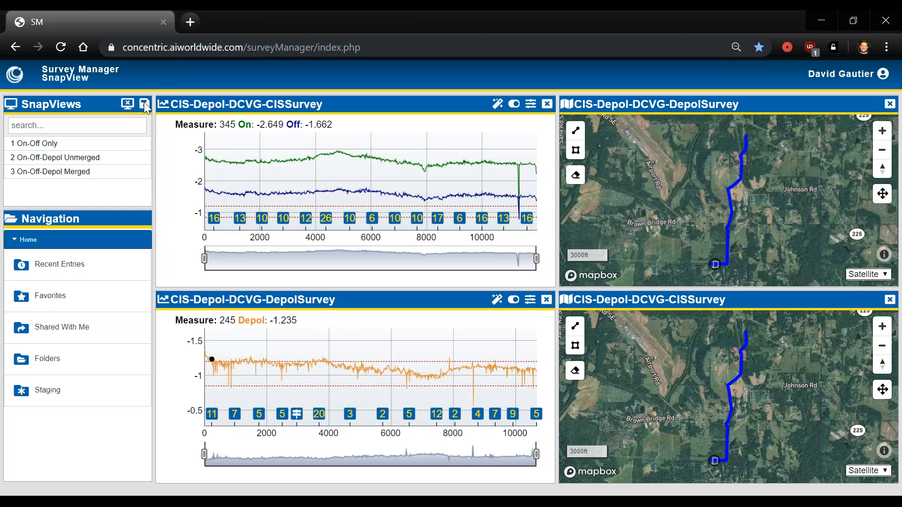
Step: Clear the workspace and load the "3 On-Off-Depol Merged" SnapView
{"action": "left_click", "coordinate": [126, 103]}
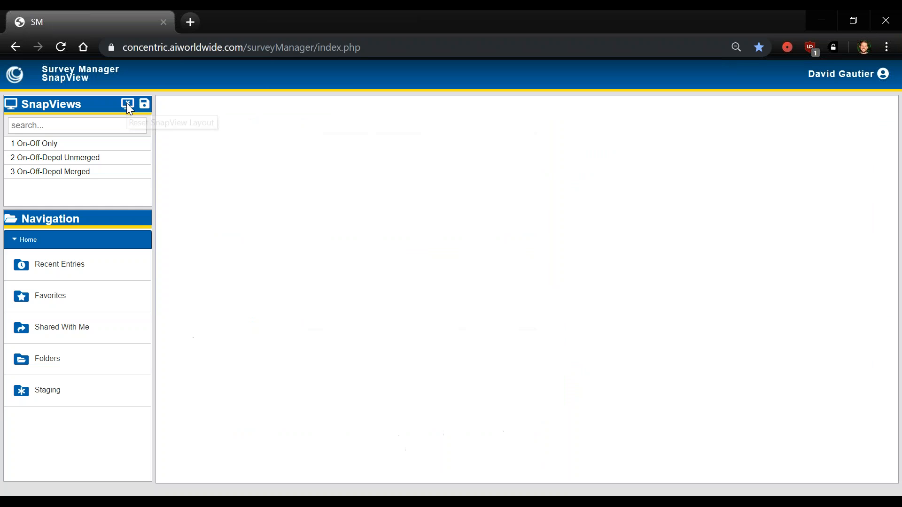
{"action": "left_click", "coordinate": [101, 173]}
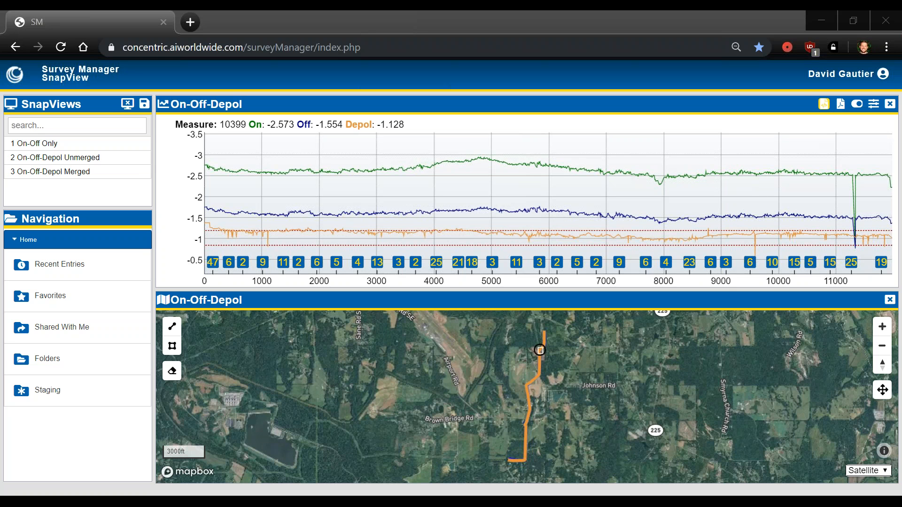
Step: Review the Report Tool's General, Cover Page and Report Pages chart and map options for the merged chart, and close it
{"action": "left_click", "coordinate": [840, 104]}
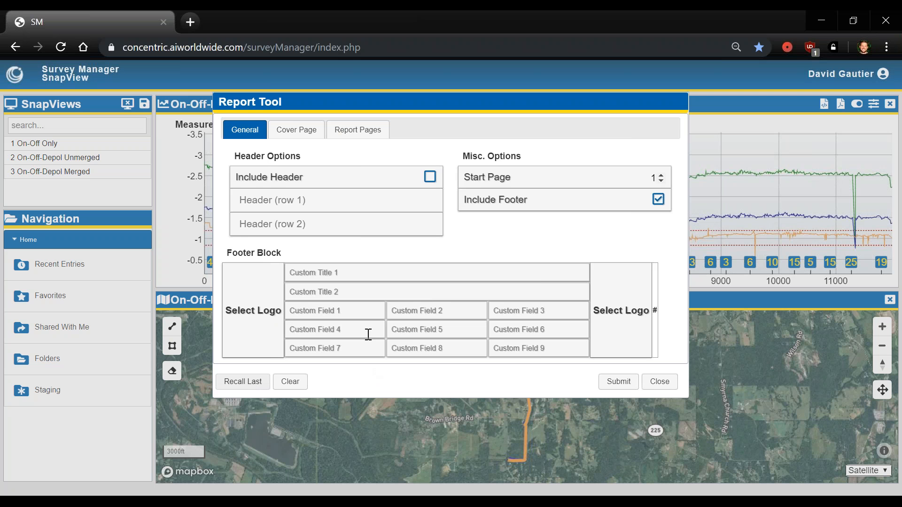
{"action": "left_click", "coordinate": [296, 130]}
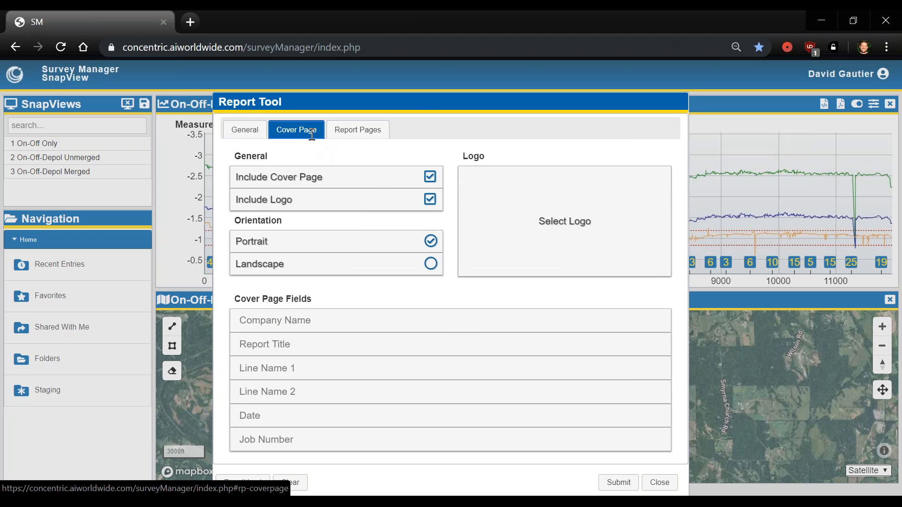
{"action": "left_click_drag", "start_coordinate": [418, 102], "coordinate": [420, 75]}
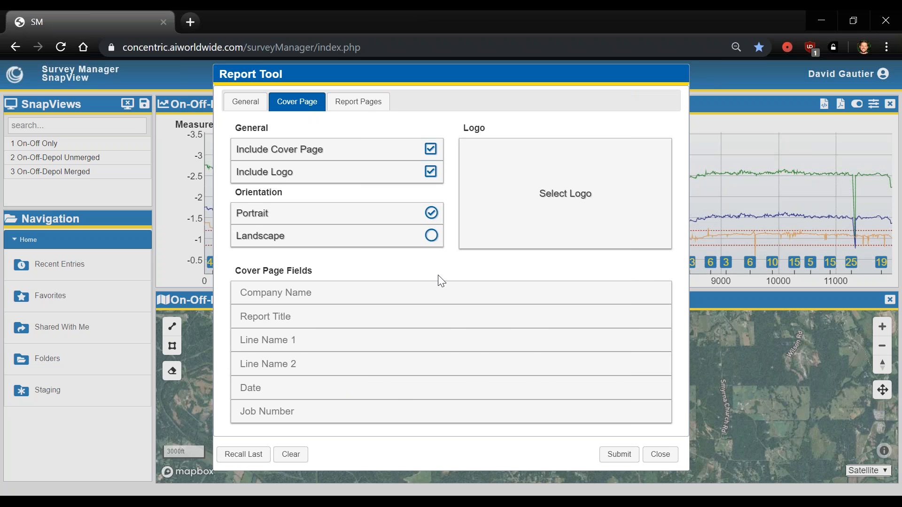
{"action": "left_click", "coordinate": [359, 101]}
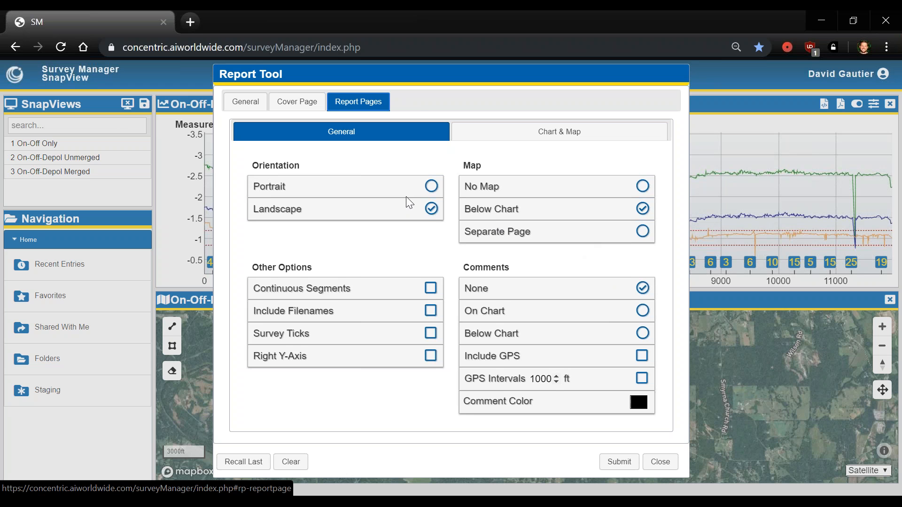
{"action": "left_click", "coordinate": [488, 134]}
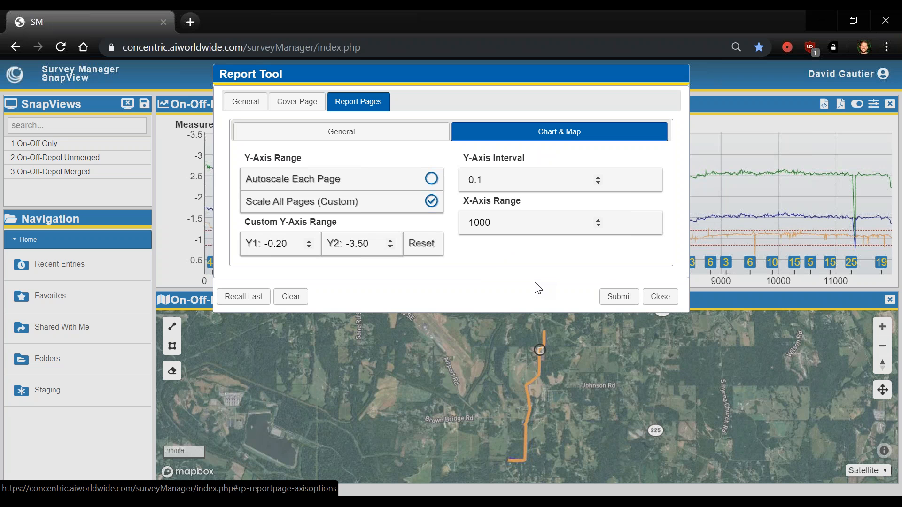
{"action": "left_click", "coordinate": [651, 300]}
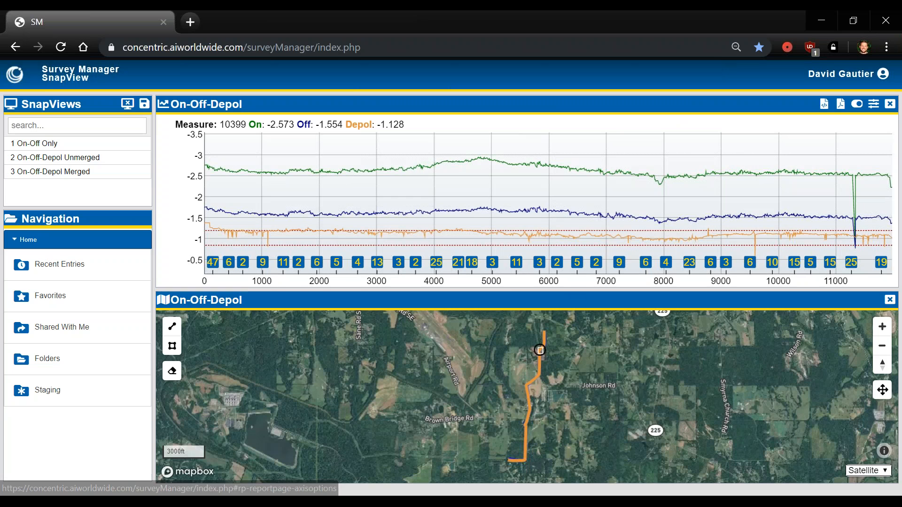
Step: Open OverlayReport.pdf from the Survey Like a Pro folder on the desktop
{"action": "left_click", "coordinate": [91, 481]}
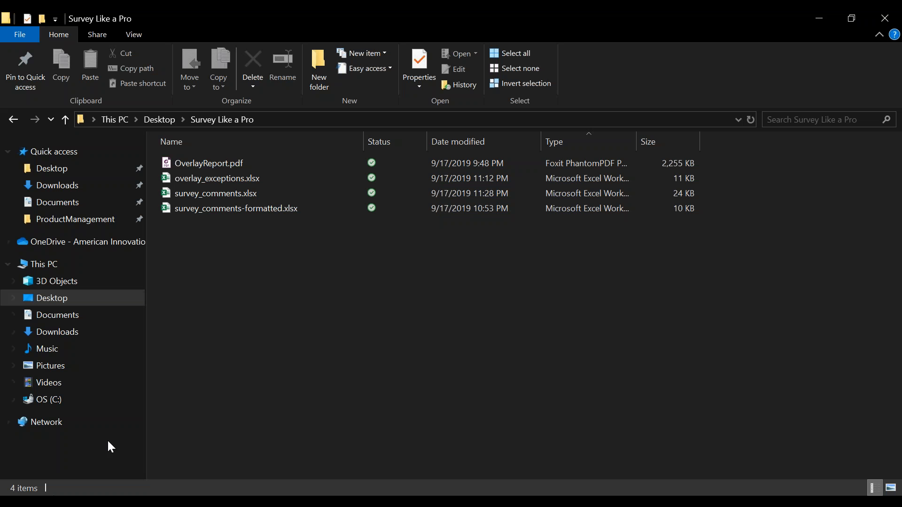
{"action": "double_click", "coordinate": [278, 167]}
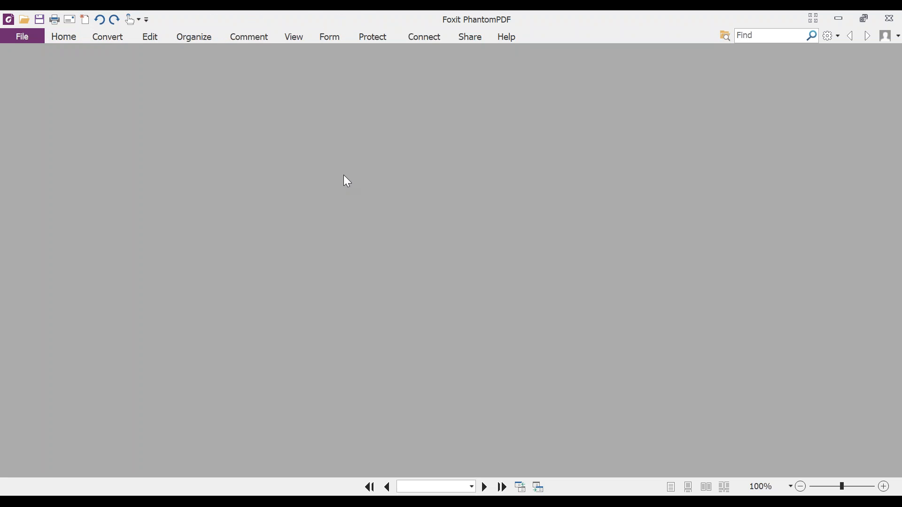
Step: Scroll through the overlay report's cover page and chart-and-map pages, then close the PDF viewer
{"action": "scroll", "coordinate": [609, 202], "scroll_direction": "up", "scroll_amount": 3}
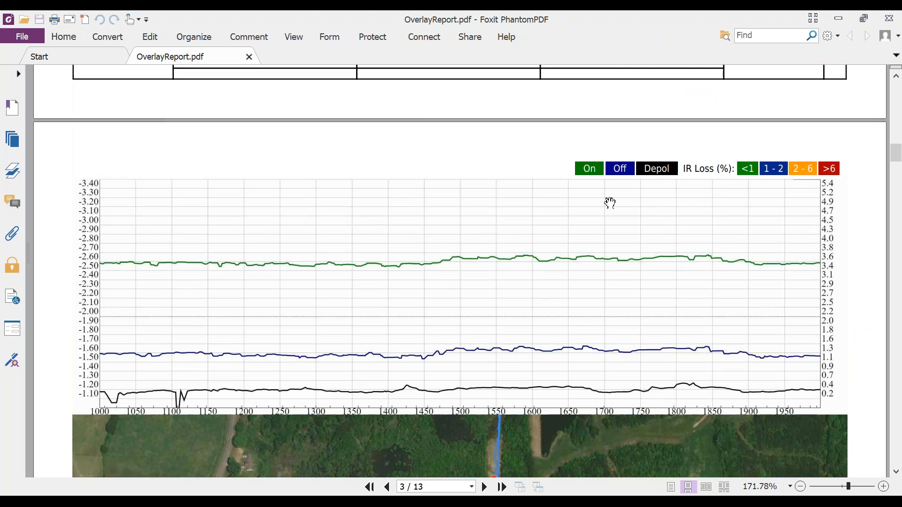
{"action": "scroll", "coordinate": [611, 201], "scroll_direction": "up", "scroll_amount": 16}
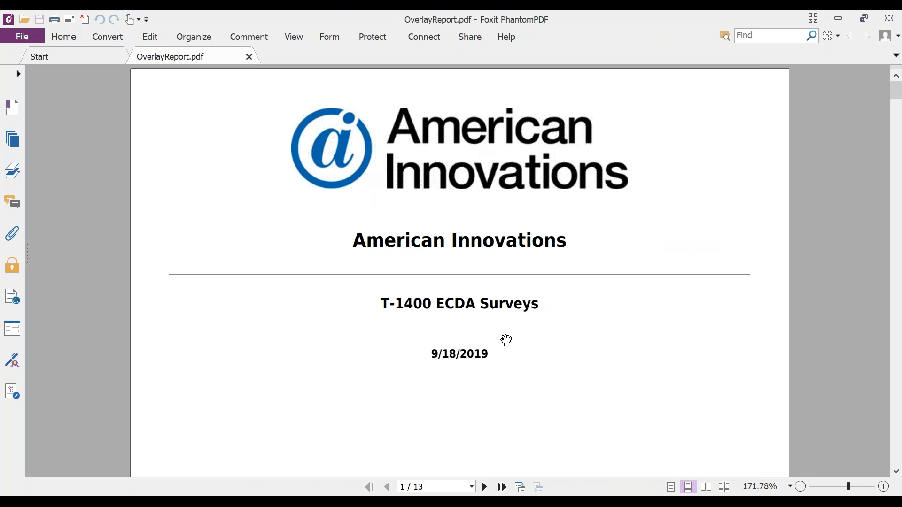
{"action": "scroll", "coordinate": [523, 340], "scroll_direction": "down", "scroll_amount": 4}
{"action": "scroll", "coordinate": [535, 301], "scroll_direction": "down", "scroll_amount": 12}
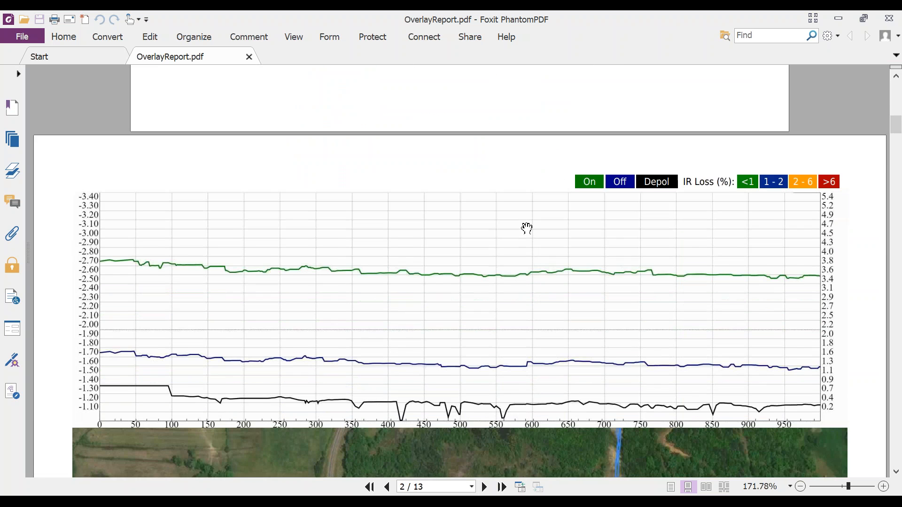
{"action": "scroll", "coordinate": [526, 226], "scroll_direction": "down", "scroll_amount": 1}
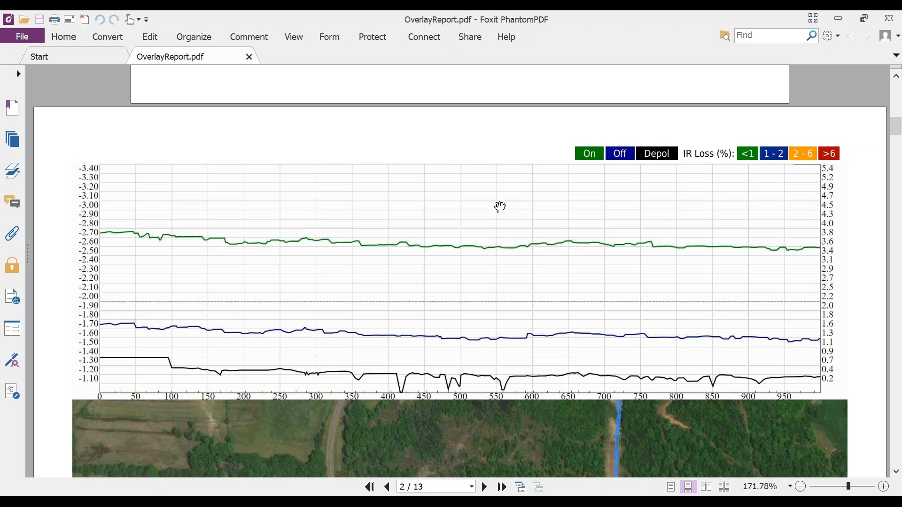
{"action": "scroll", "coordinate": [499, 206], "scroll_direction": "down", "scroll_amount": 3}
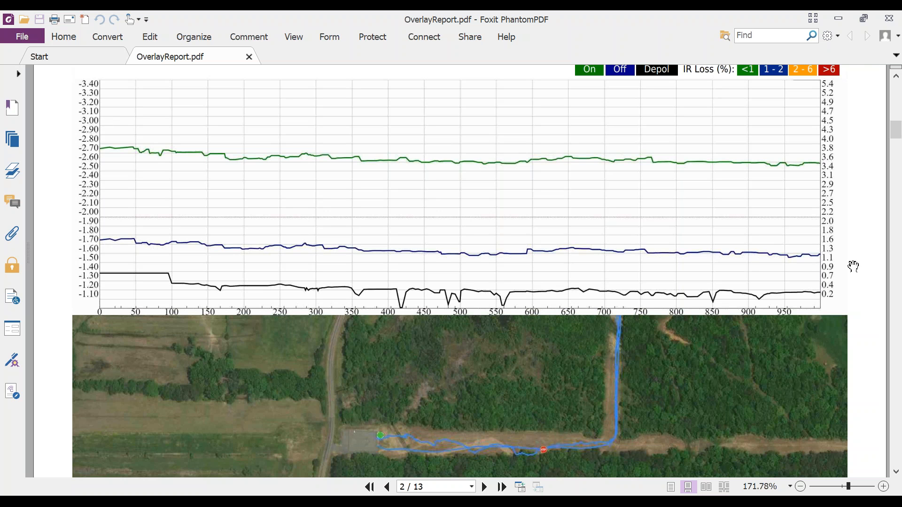
{"action": "scroll", "coordinate": [475, 397], "scroll_direction": "down", "scroll_amount": 1}
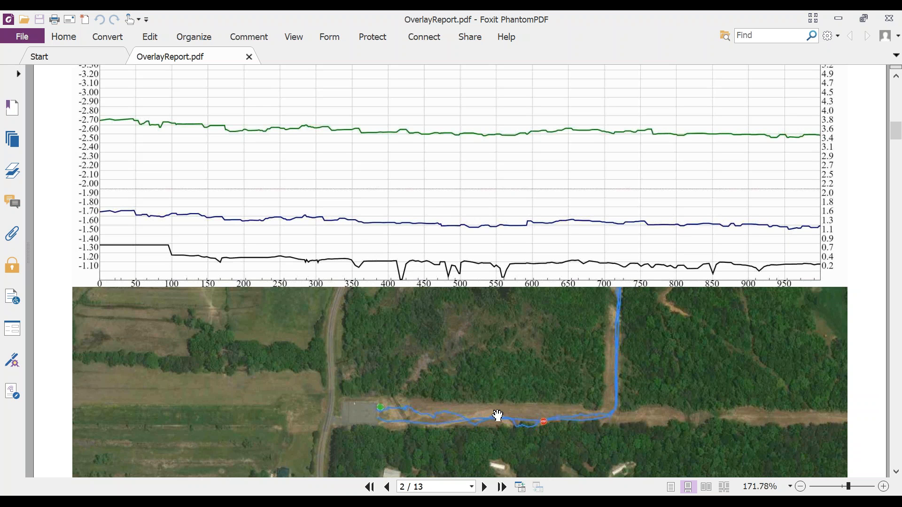
{"action": "scroll", "coordinate": [517, 388], "scroll_direction": "down", "scroll_amount": 5}
{"action": "scroll", "coordinate": [522, 356], "scroll_direction": "down", "scroll_amount": 3}
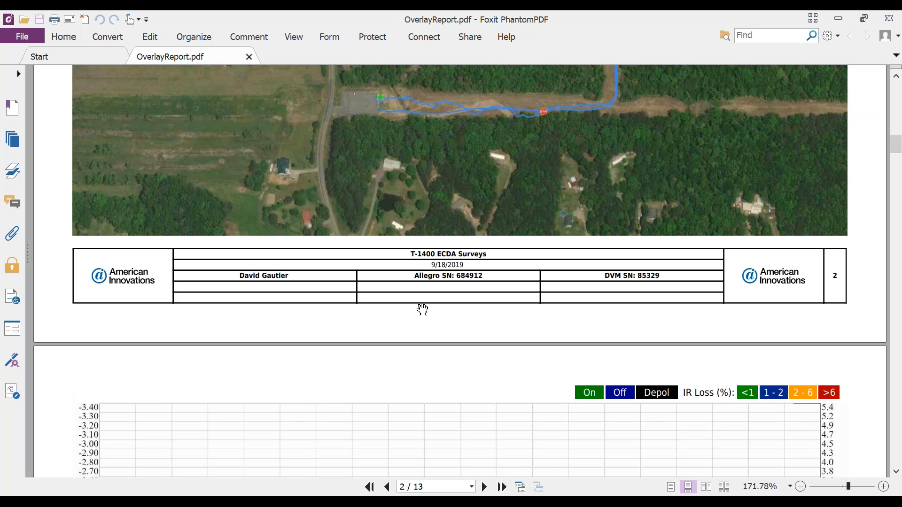
{"action": "scroll", "coordinate": [452, 296], "scroll_direction": "down", "scroll_amount": 6}
{"action": "scroll", "coordinate": [453, 294], "scroll_direction": "down", "scroll_amount": 5}
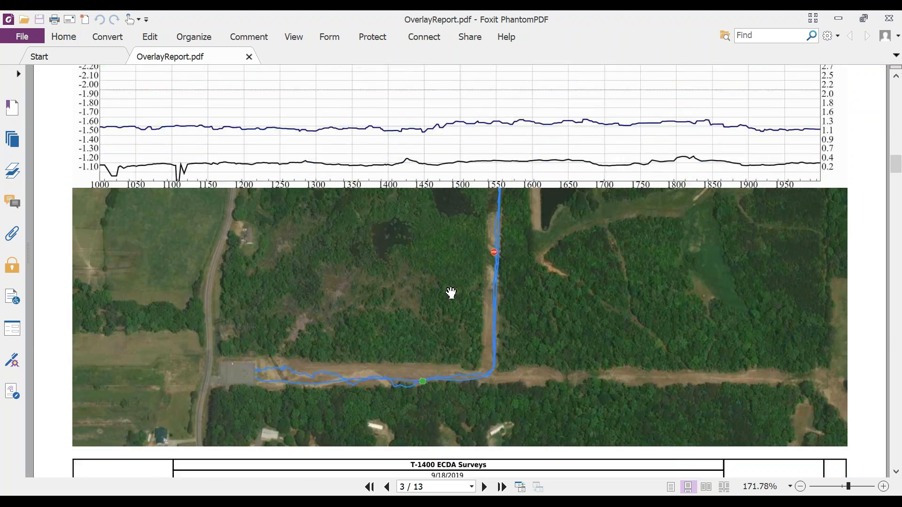
{"action": "scroll", "coordinate": [468, 348], "scroll_direction": "down", "scroll_amount": 8}
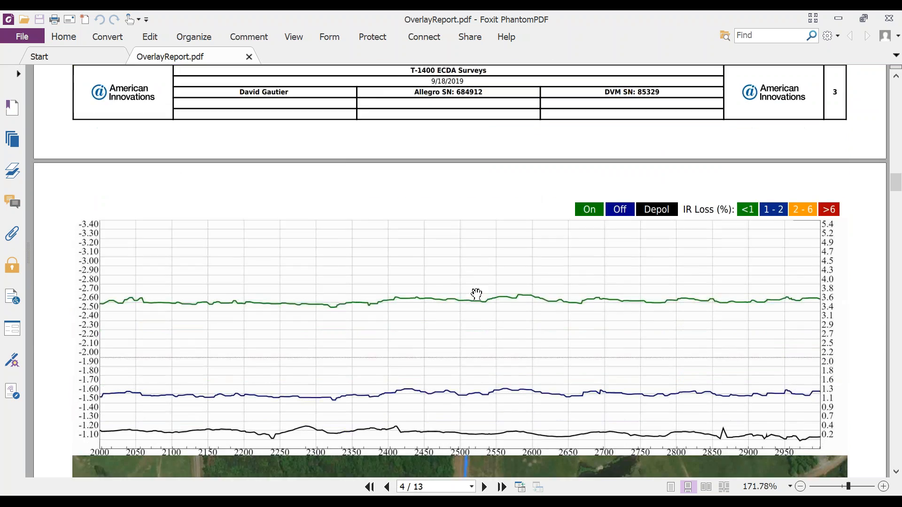
{"action": "scroll", "coordinate": [477, 290], "scroll_direction": "down", "scroll_amount": 8}
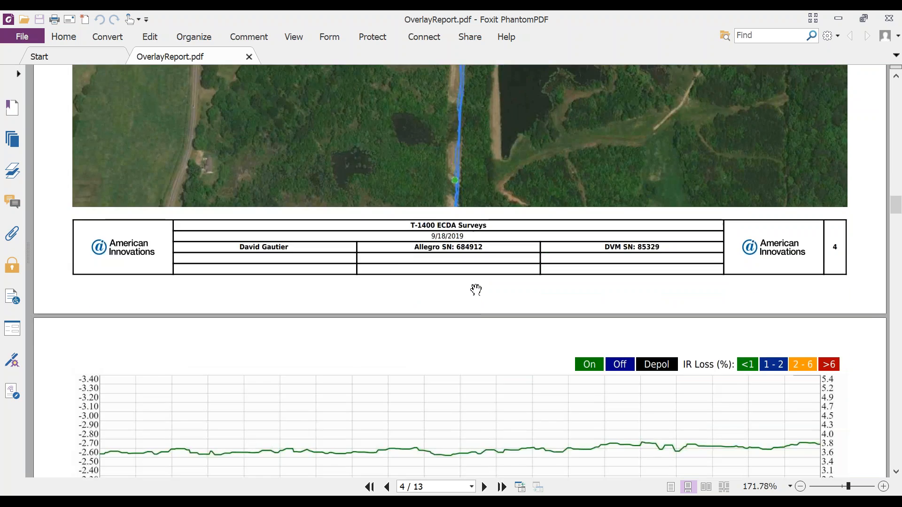
{"action": "scroll", "coordinate": [476, 289], "scroll_direction": "down", "scroll_amount": 8}
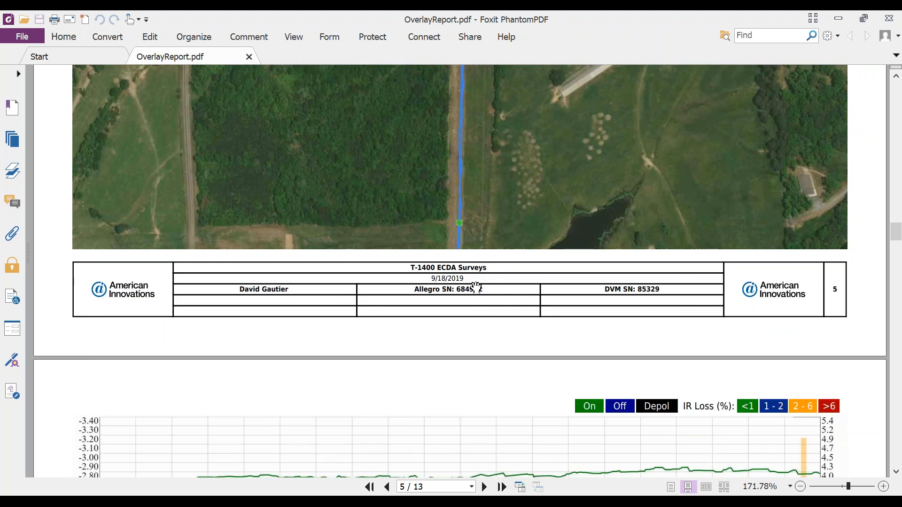
{"action": "scroll", "coordinate": [484, 279], "scroll_direction": "down", "scroll_amount": 1}
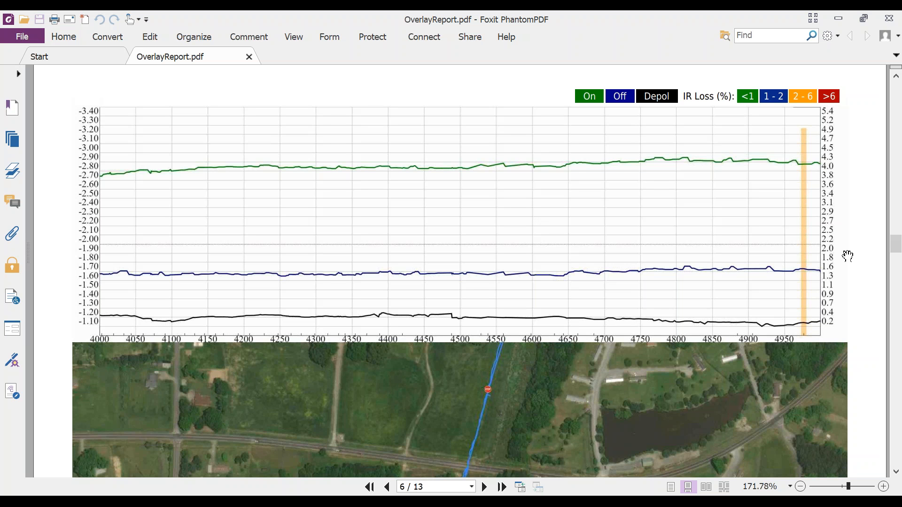
{"action": "scroll", "coordinate": [847, 256], "scroll_direction": "down", "scroll_amount": 1}
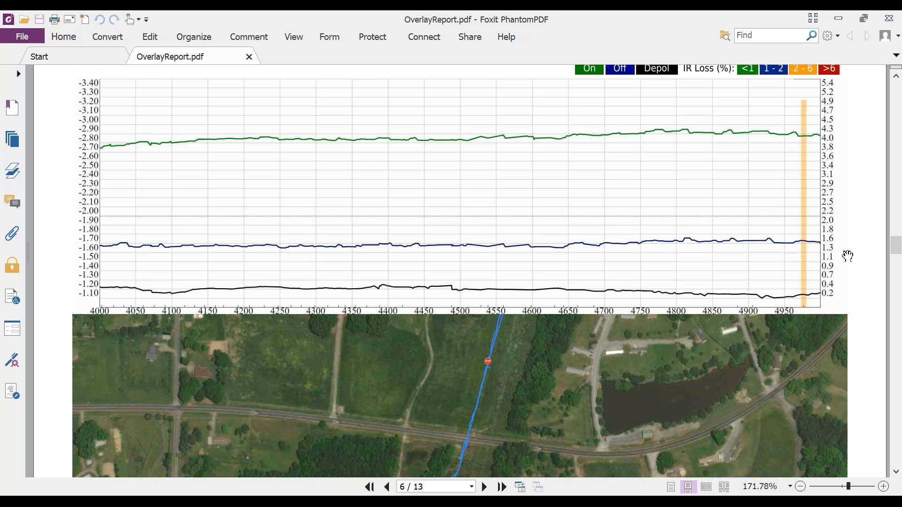
{"action": "left_click", "coordinate": [889, 20]}
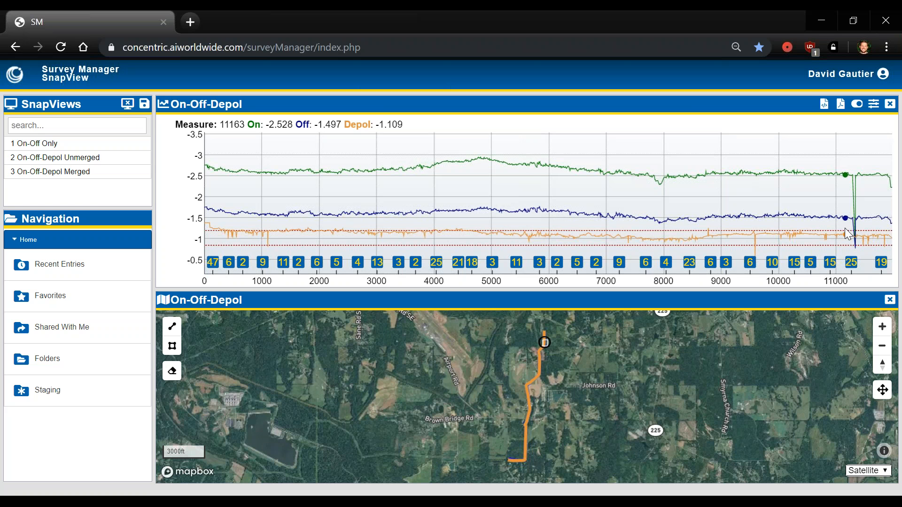
Step: Open overlay_exceptions.xlsx from the Survey Like a Pro folder on the desktop
{"action": "left_click", "coordinate": [826, 111]}
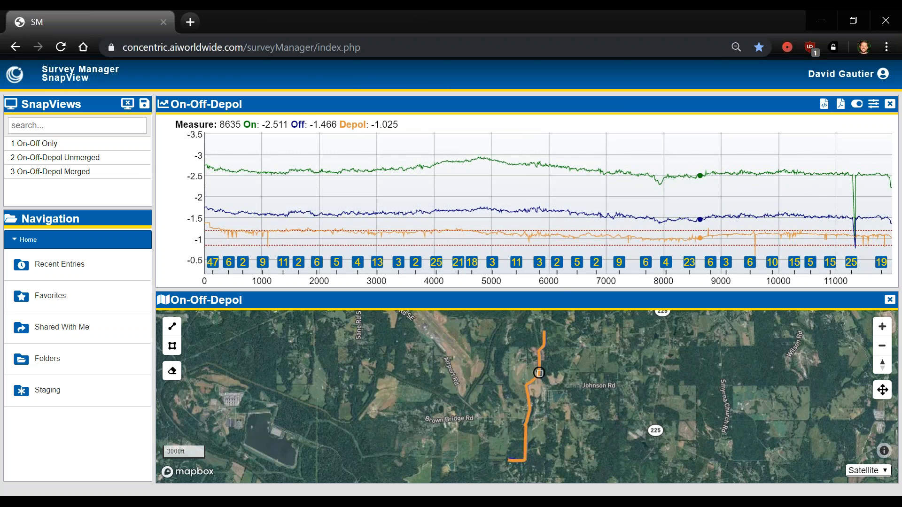
{"action": "left_click", "coordinate": [335, 501]}
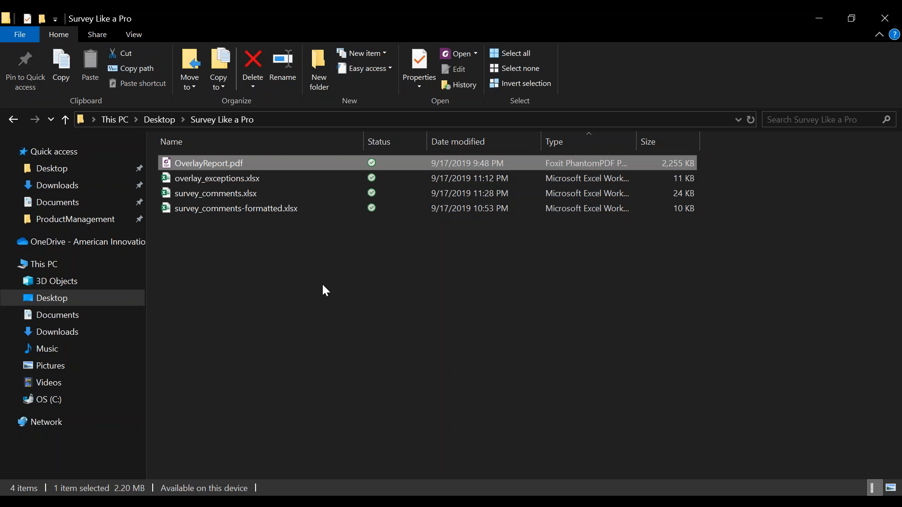
{"action": "left_click", "coordinate": [328, 177]}
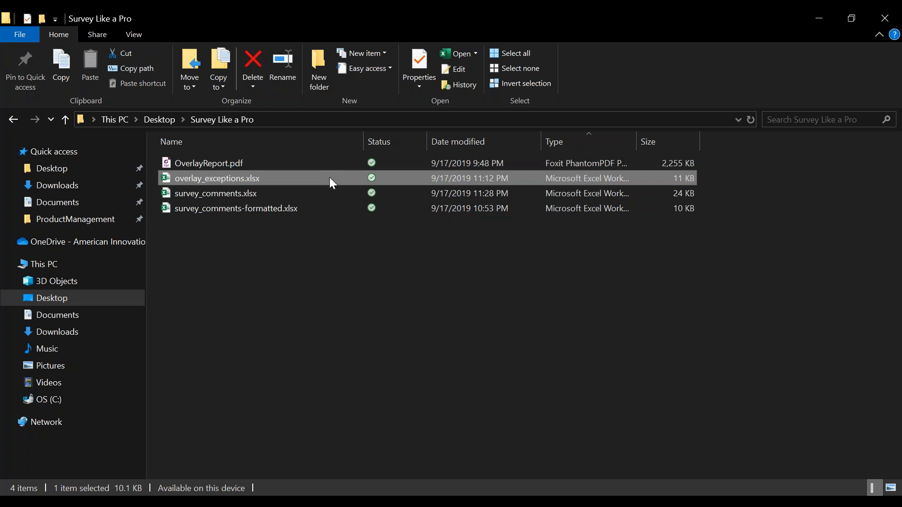
{"action": "double_click", "coordinate": [329, 179]}
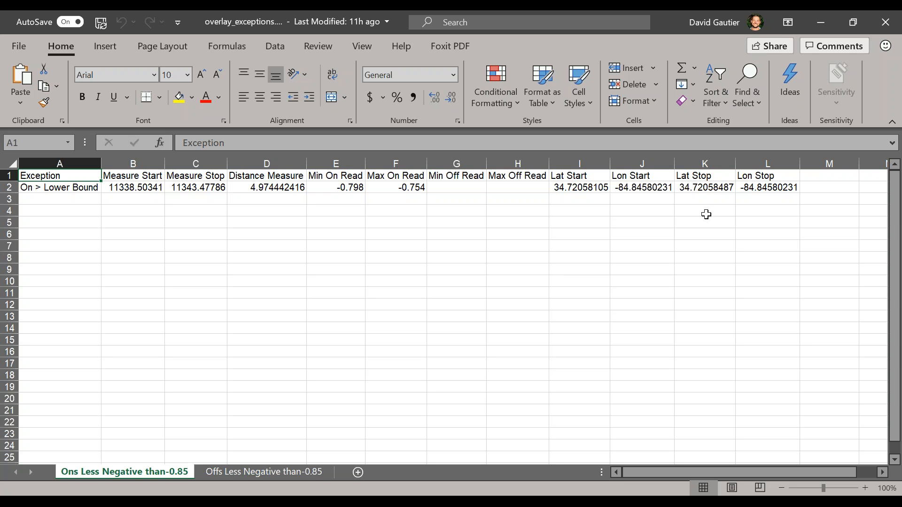
Step: Review the exceptions rows and start coordinates on the Ons and Offs Less Negative than -0.85 sheets, then close the workbook
{"action": "left_click", "coordinate": [760, 46]}
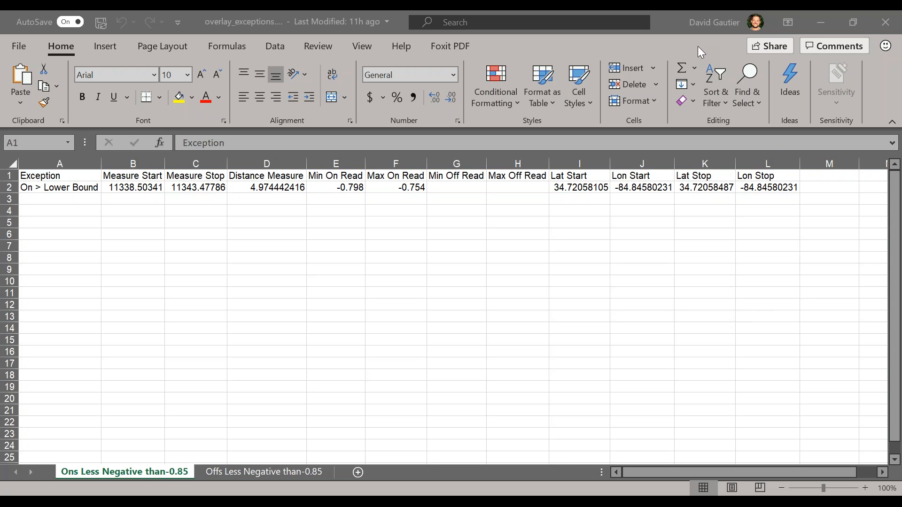
{"action": "left_click", "coordinate": [595, 193]}
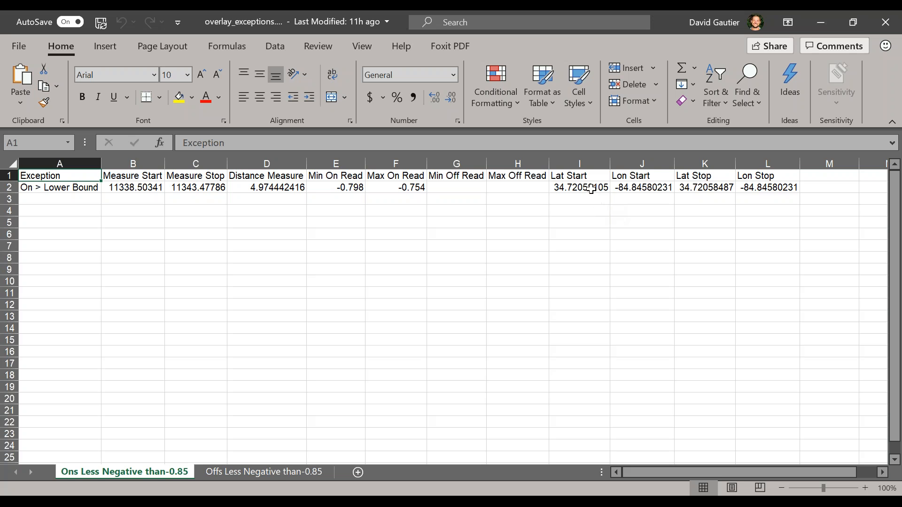
{"action": "left_click_drag", "start_coordinate": [582, 189], "coordinate": [644, 190]}
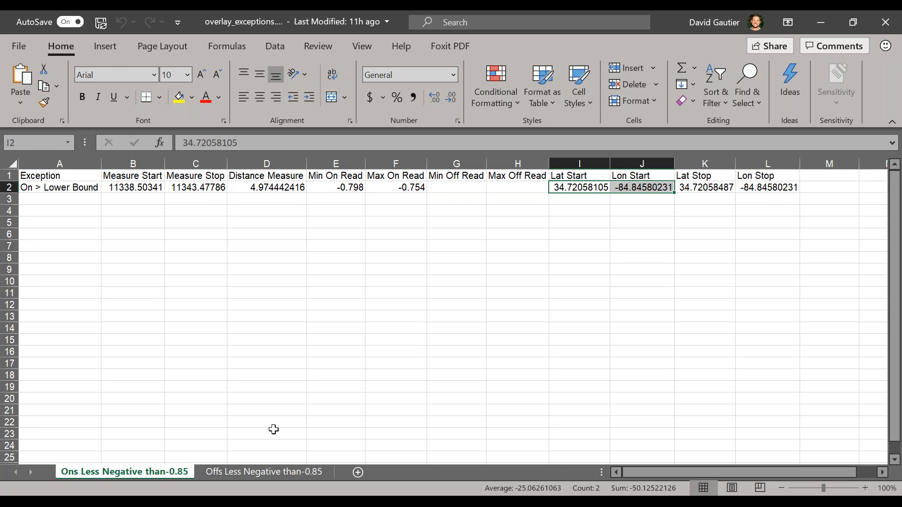
{"action": "left_click", "coordinate": [278, 470]}
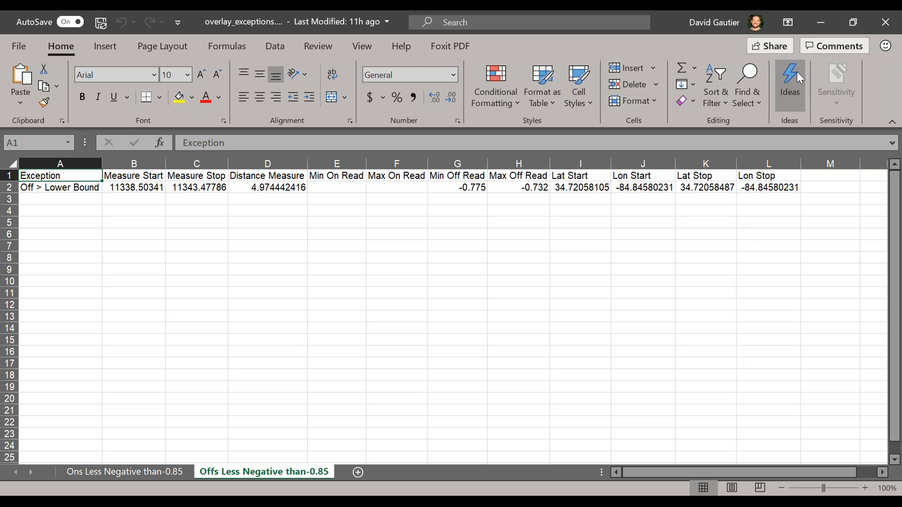
{"action": "left_click", "coordinate": [885, 21]}
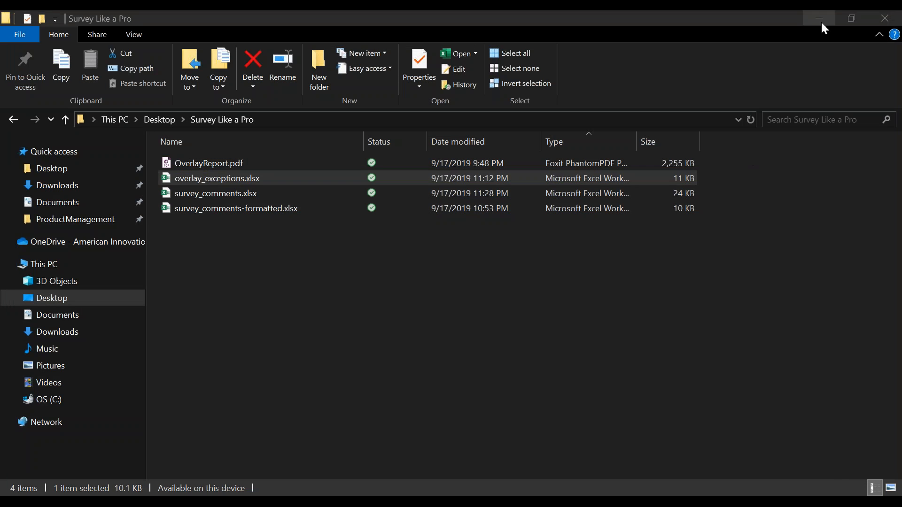
{"action": "left_click", "coordinate": [821, 21]}
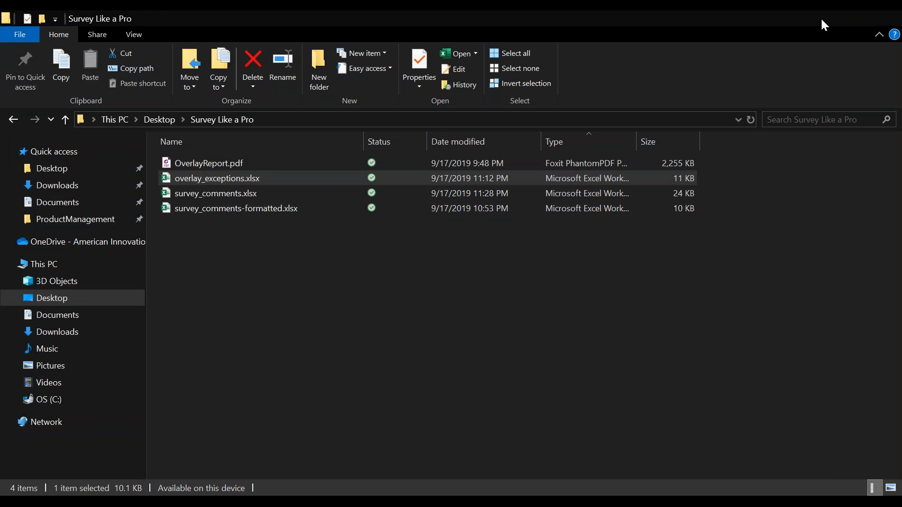
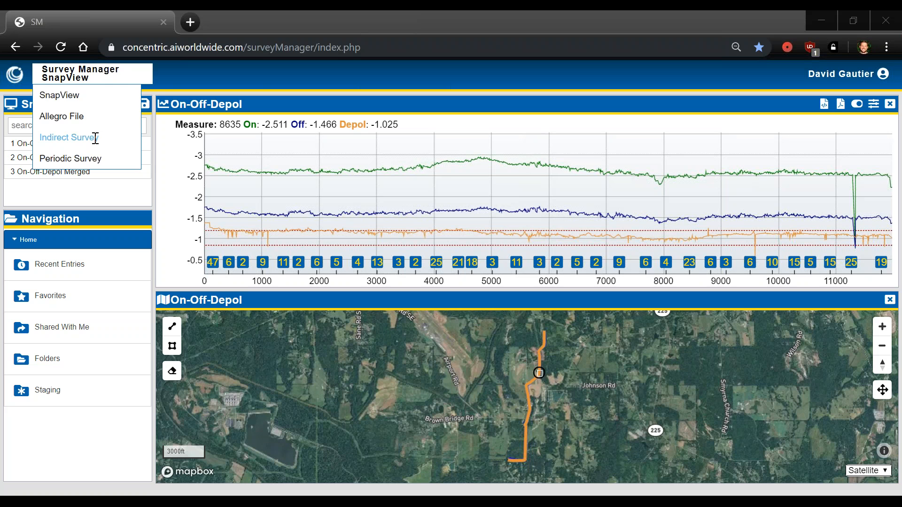
Step: Switch to the Indirect Survey module, open the T-1400 Depol favorite survey, and collapse the side panel
{"action": "left_click", "coordinate": [96, 142]}
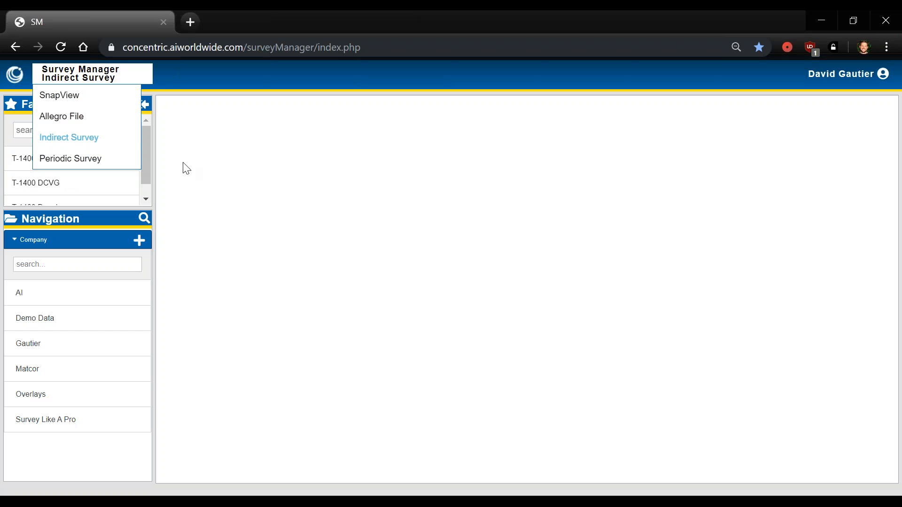
{"action": "scroll", "coordinate": [123, 190], "scroll_direction": "down", "scroll_amount": 2}
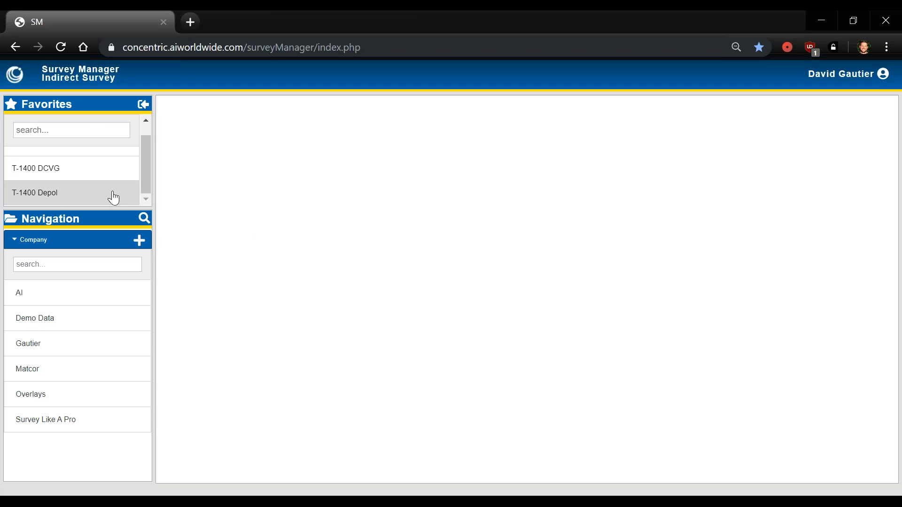
{"action": "left_click", "coordinate": [114, 197]}
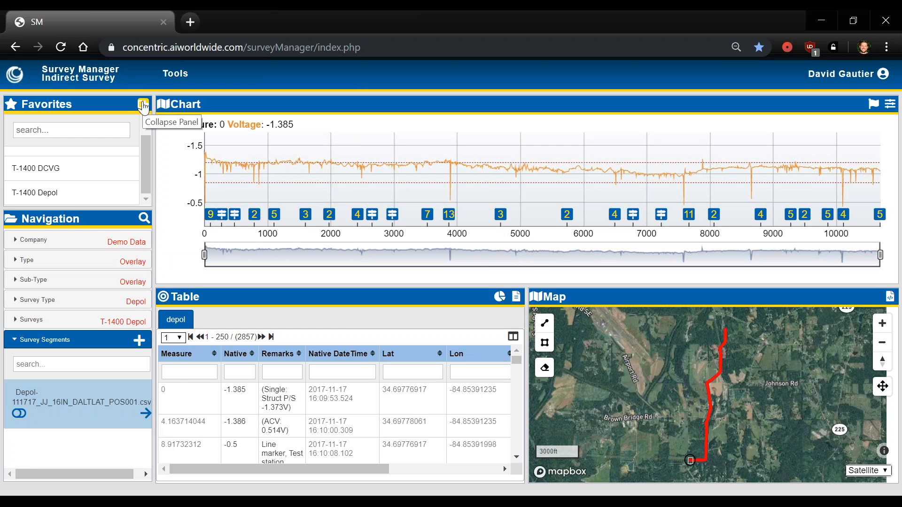
{"action": "left_click", "coordinate": [144, 104]}
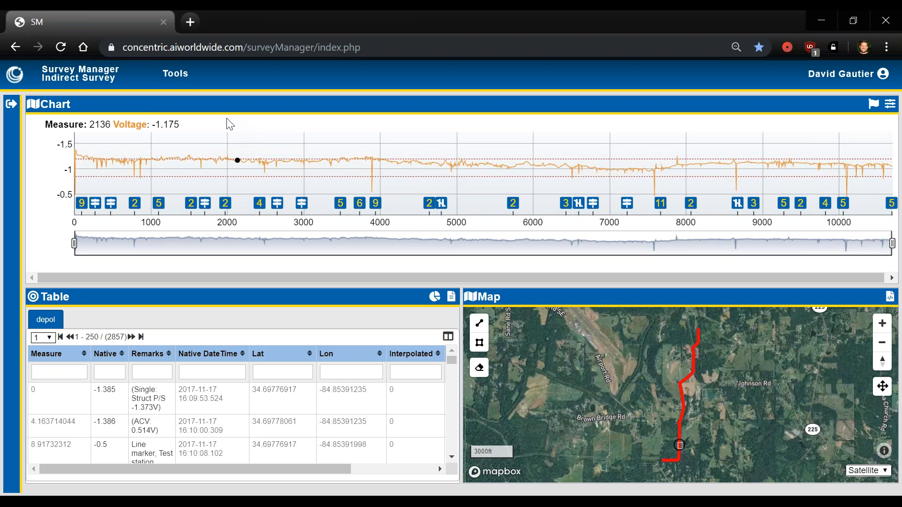
Step: Open the Report Tool from Tools and expand its list of report types
{"action": "left_click", "coordinate": [140, 81]}
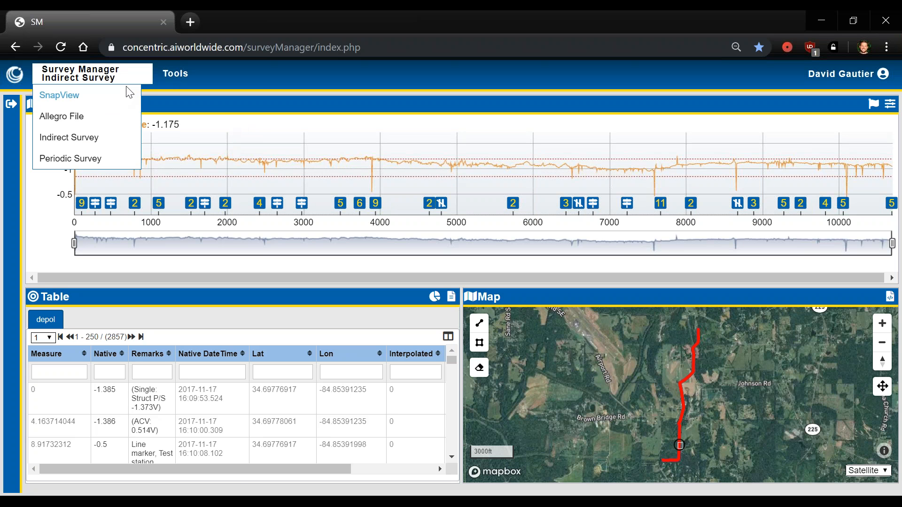
{"action": "left_click", "coordinate": [167, 81]}
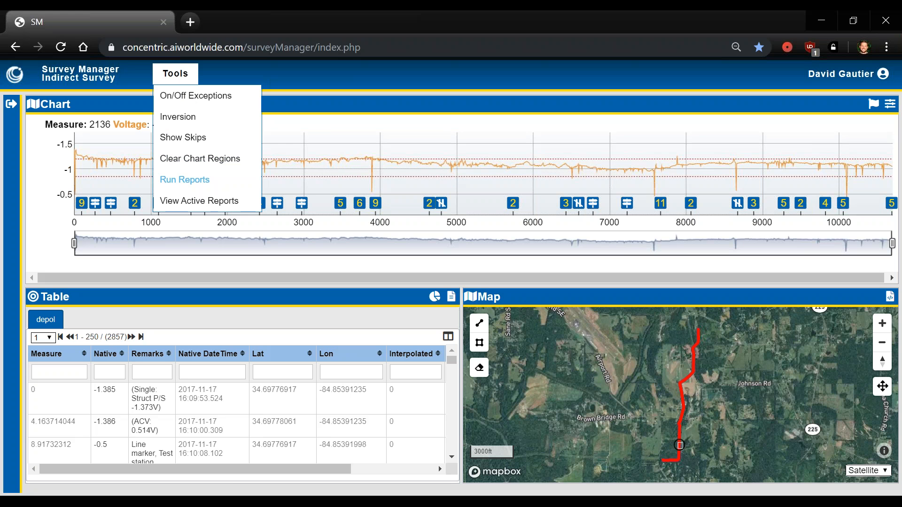
{"action": "left_click", "coordinate": [185, 180]}
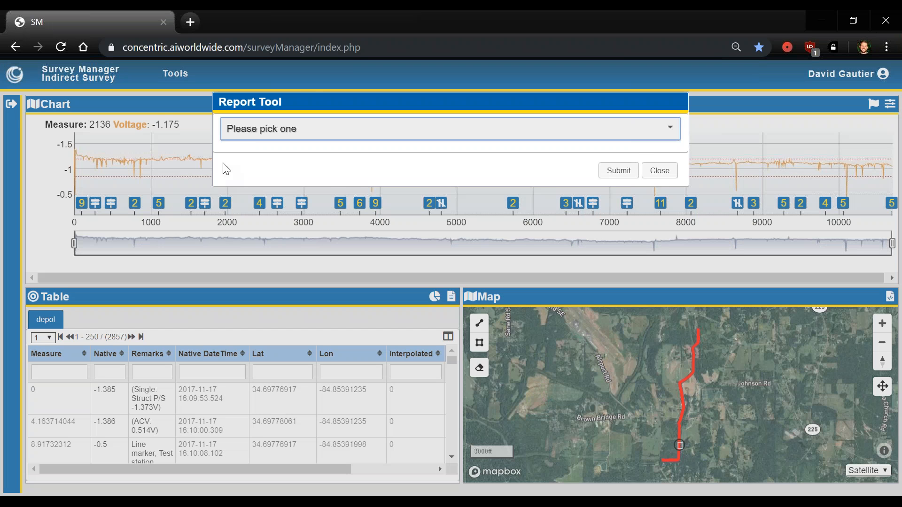
{"action": "left_click", "coordinate": [671, 136]}
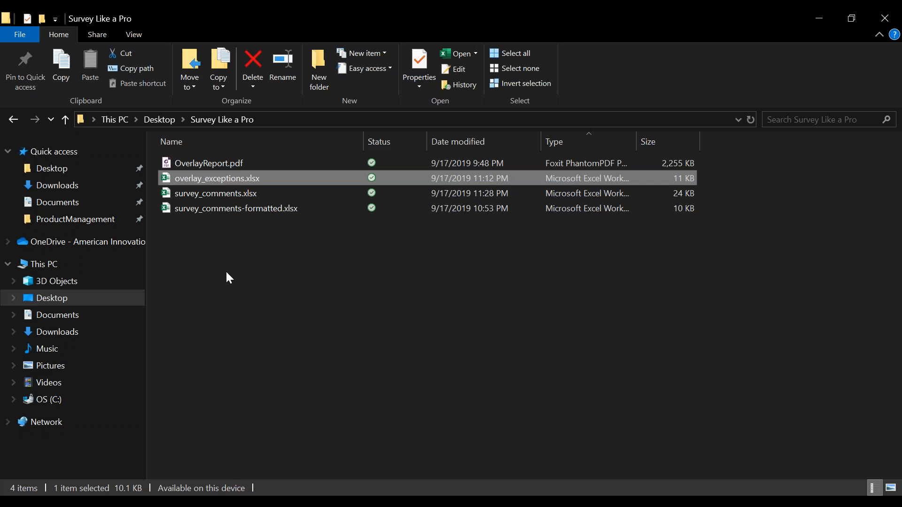
{"action": "left_click", "coordinate": [262, 217]}
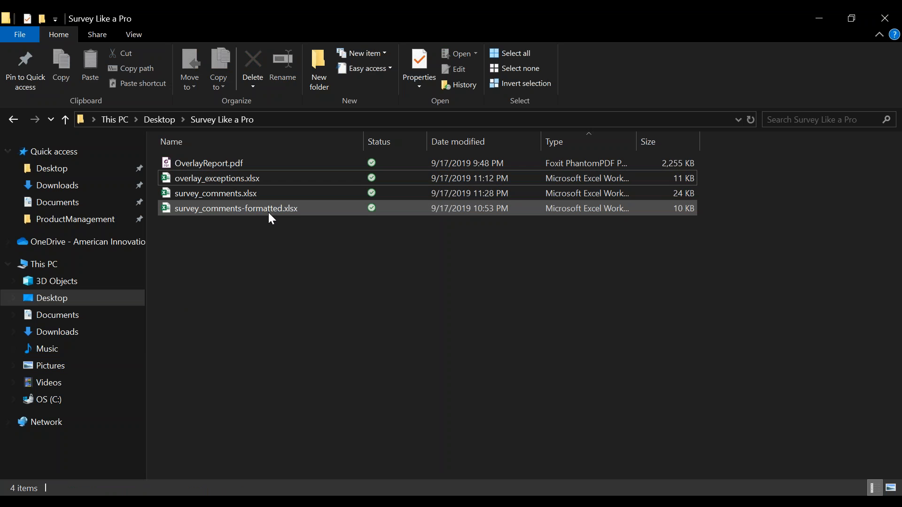
Step: Open survey_comments.xlsx and review its Fence, Line Marker, Rectifier and Test Station sheets
{"action": "double_click", "coordinate": [291, 193]}
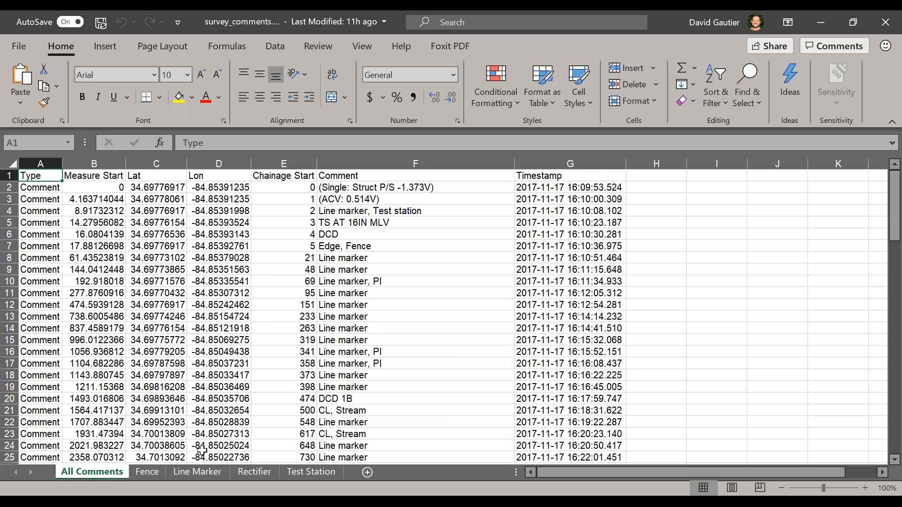
{"action": "left_click", "coordinate": [156, 472]}
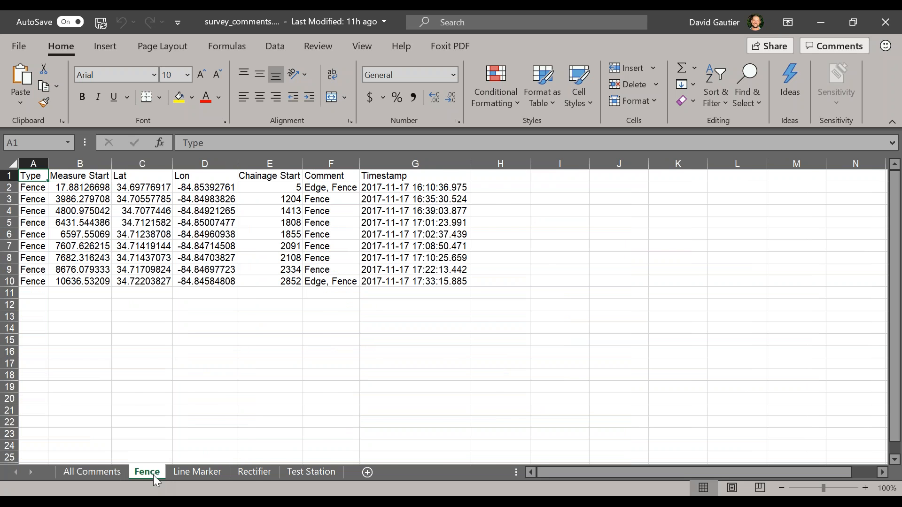
{"action": "left_click", "coordinate": [219, 473]}
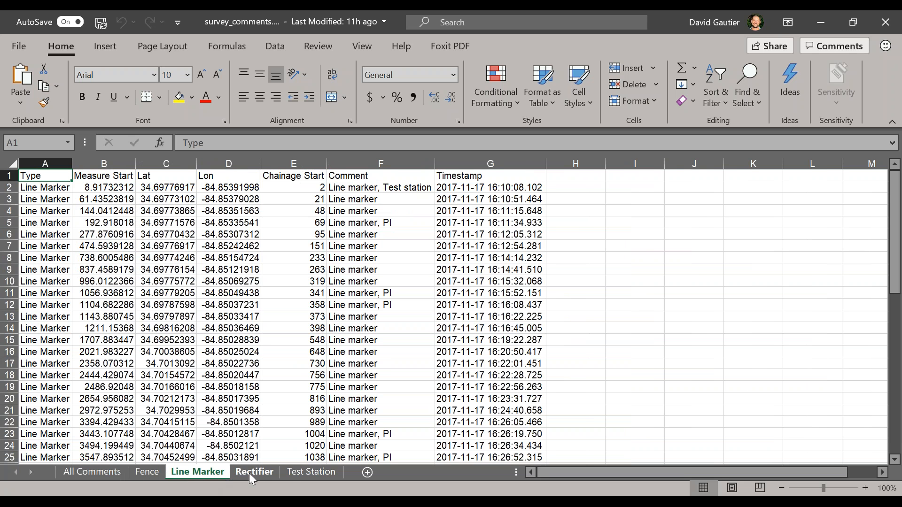
{"action": "left_click", "coordinate": [255, 472]}
{"action": "left_click", "coordinate": [289, 473]}
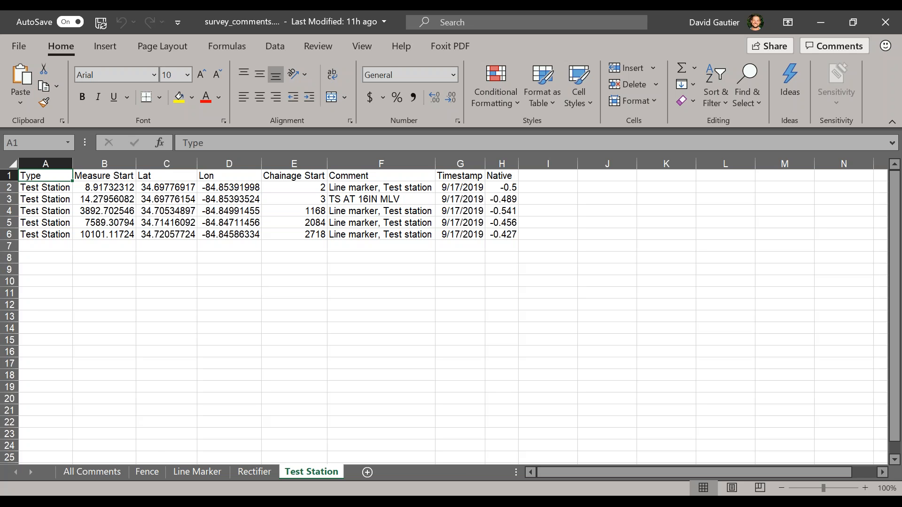
Step: Open survey_comments-formatted.xlsx and examine its ROW Code, Milepost and Inspection Remarks columns
{"action": "left_click", "coordinate": [75, 501]}
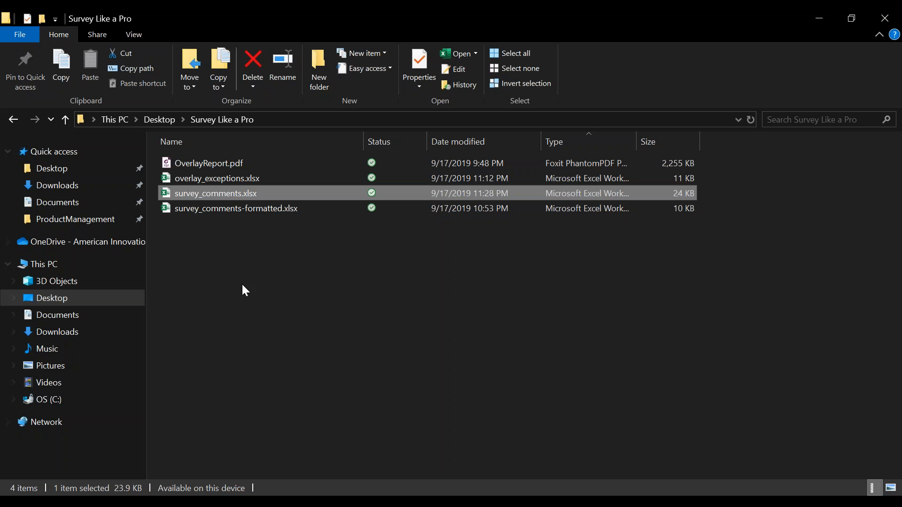
{"action": "double_click", "coordinate": [309, 210]}
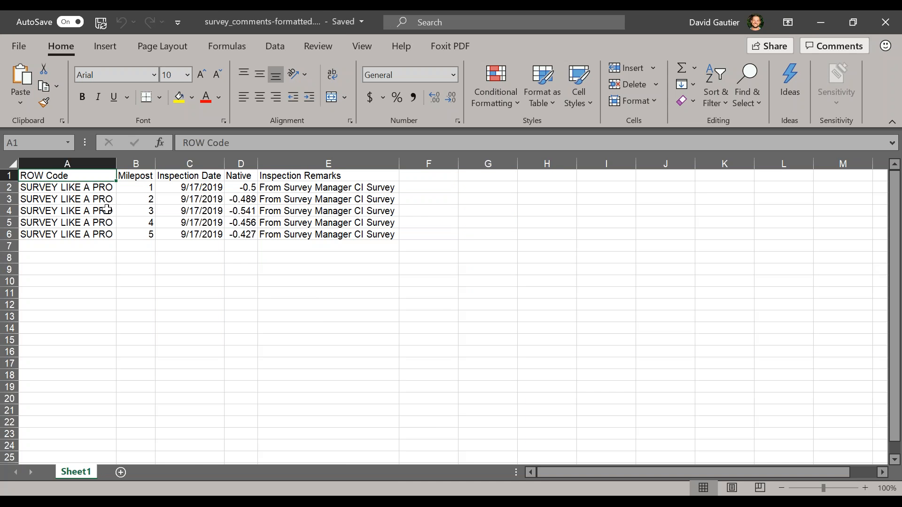
{"action": "left_click_drag", "start_coordinate": [99, 176], "coordinate": [133, 233]}
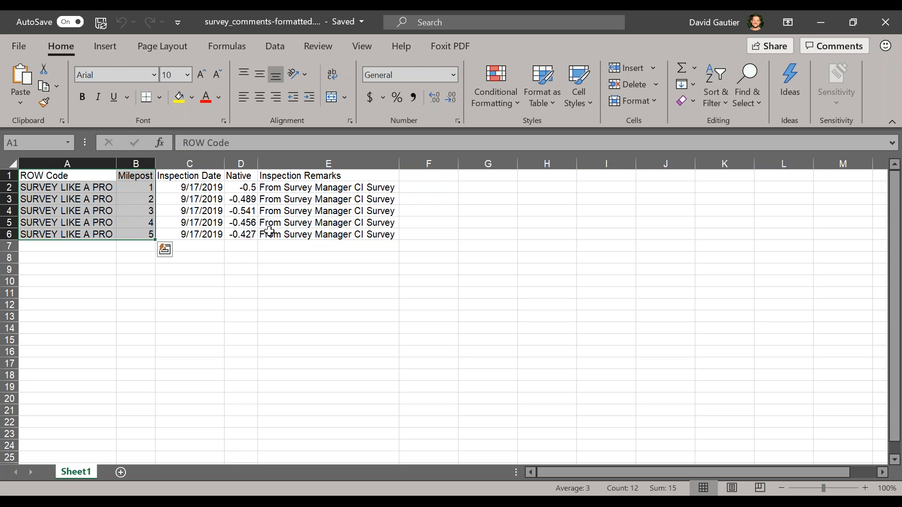
{"action": "left_click_drag", "start_coordinate": [360, 190], "coordinate": [359, 236]}
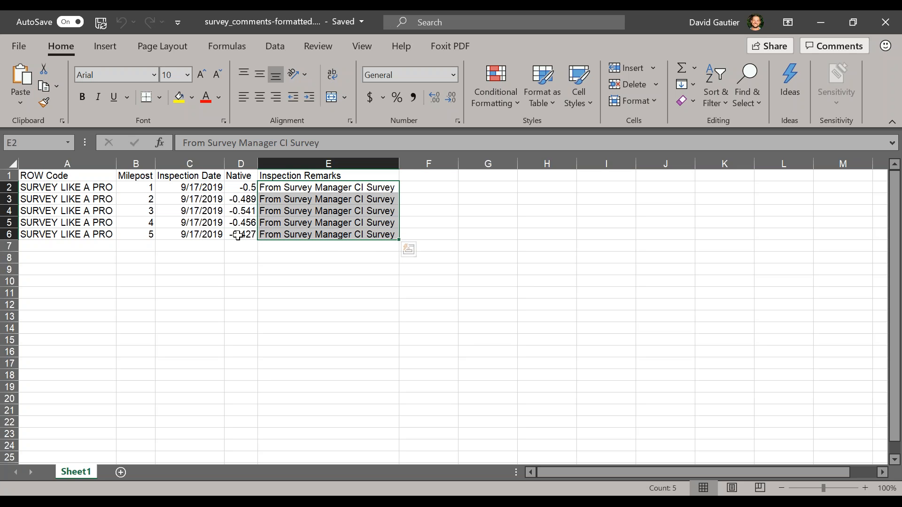
Step: Return from the exception report preview to the Edit CPDM Data test point inspection grid
{"action": "left_click", "coordinate": [263, 484]}
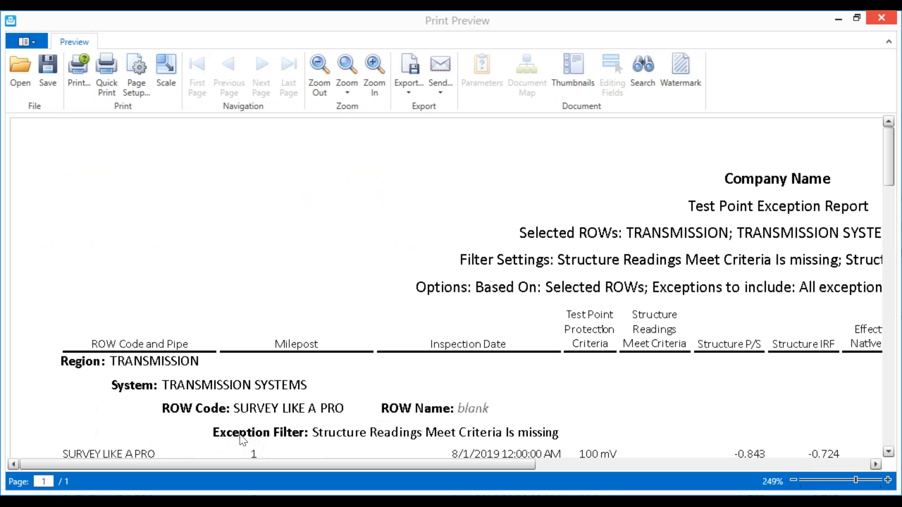
{"action": "left_click", "coordinate": [839, 18]}
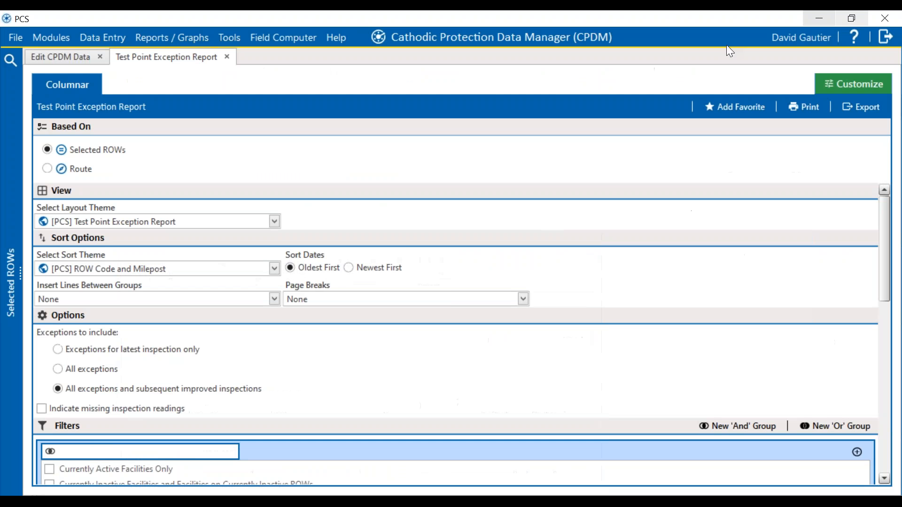
{"action": "left_click", "coordinate": [71, 56]}
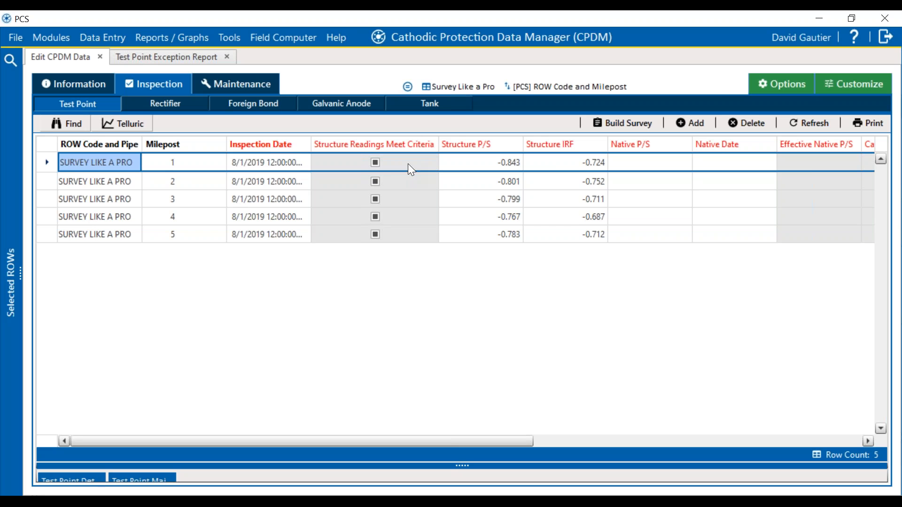
{"action": "left_click", "coordinate": [806, 158]}
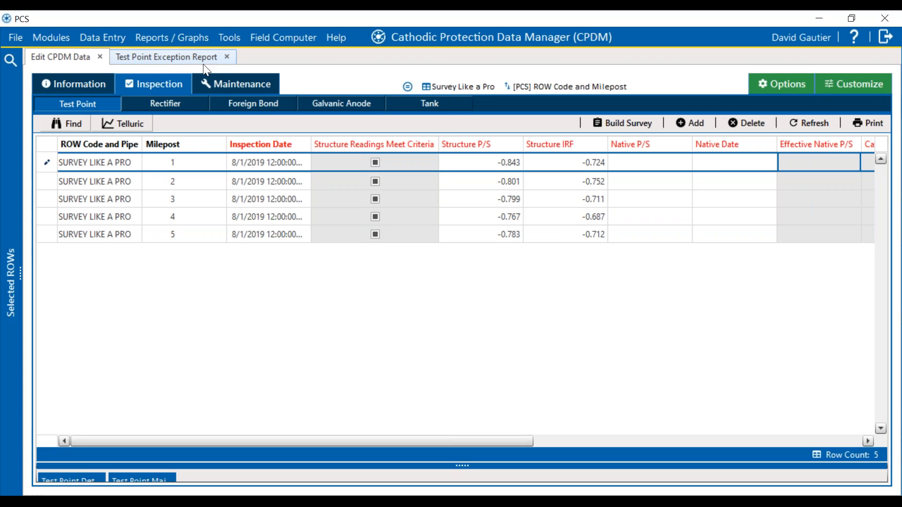
Step: In the Test Point Exception Report, choose Exceptions for latest inspection only and review the exception filters
{"action": "left_click", "coordinate": [190, 60]}
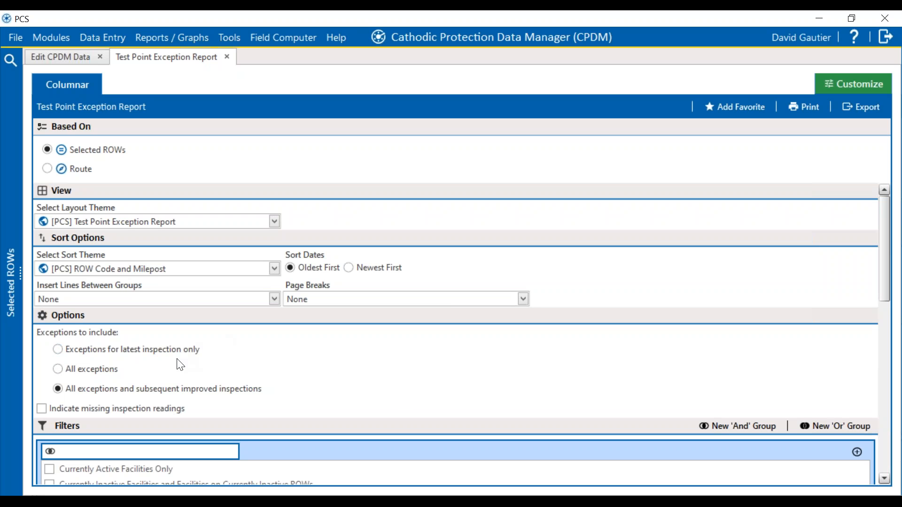
{"action": "left_click", "coordinate": [133, 357]}
{"action": "scroll", "coordinate": [193, 371], "scroll_direction": "down", "scroll_amount": 3}
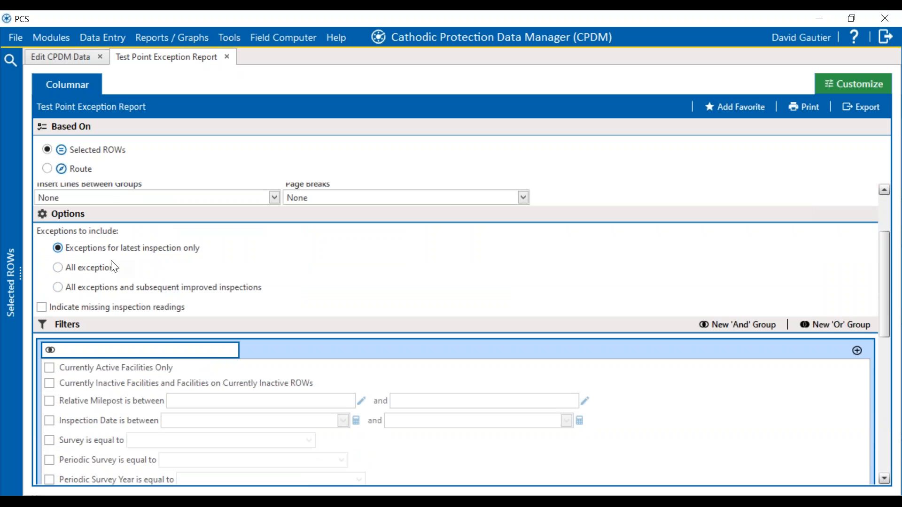
{"action": "scroll", "coordinate": [168, 303], "scroll_direction": "down", "scroll_amount": 5}
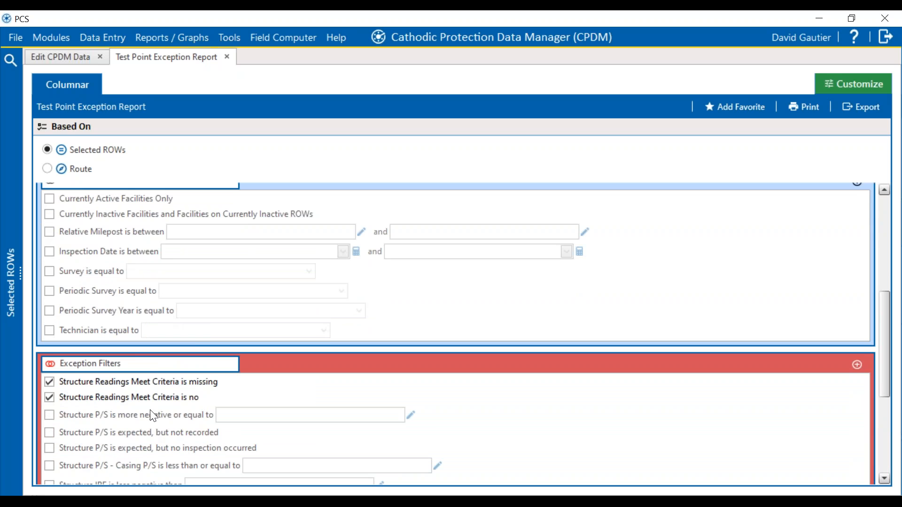
{"action": "scroll", "coordinate": [153, 407], "scroll_direction": "down", "scroll_amount": 4}
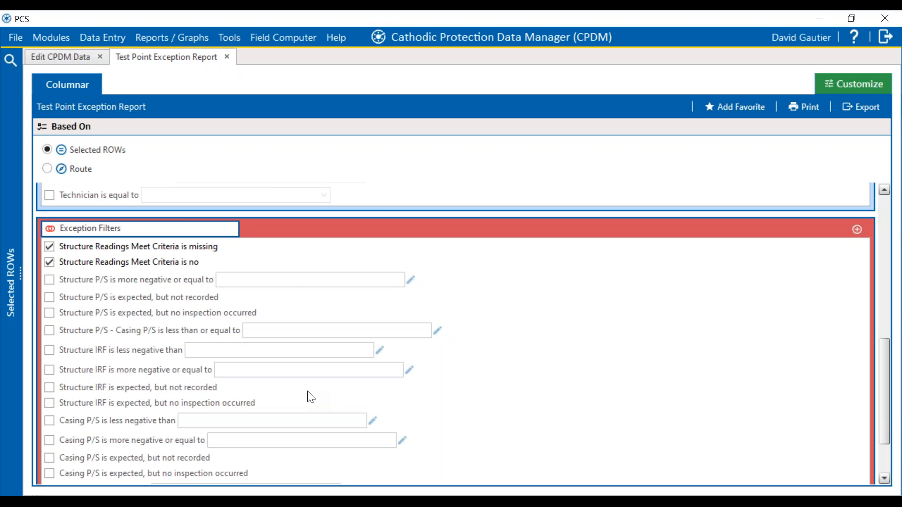
{"action": "scroll", "coordinate": [409, 335], "scroll_direction": "down", "scroll_amount": 1}
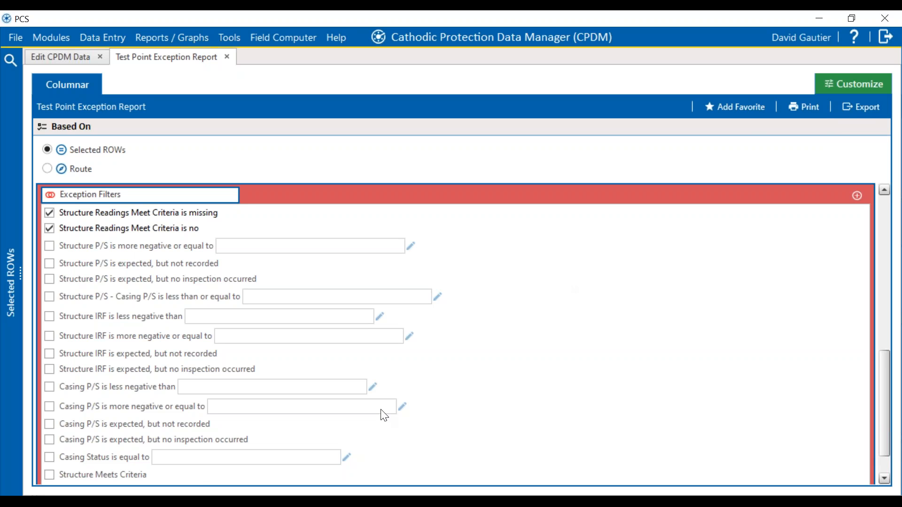
Step: Scroll through the Test Point Exception Report print preview rows, then minimize the preview
{"action": "mouse_move", "coordinate": [193, 494]}
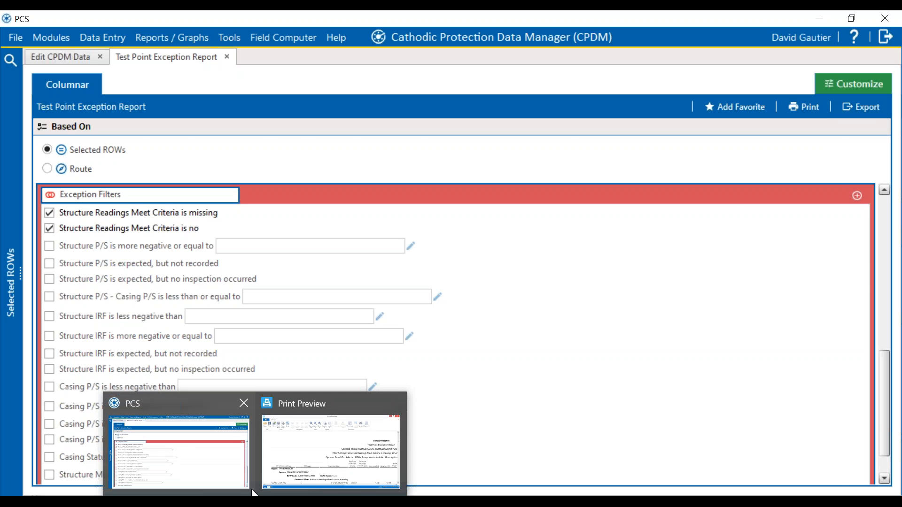
{"action": "left_click", "coordinate": [304, 464]}
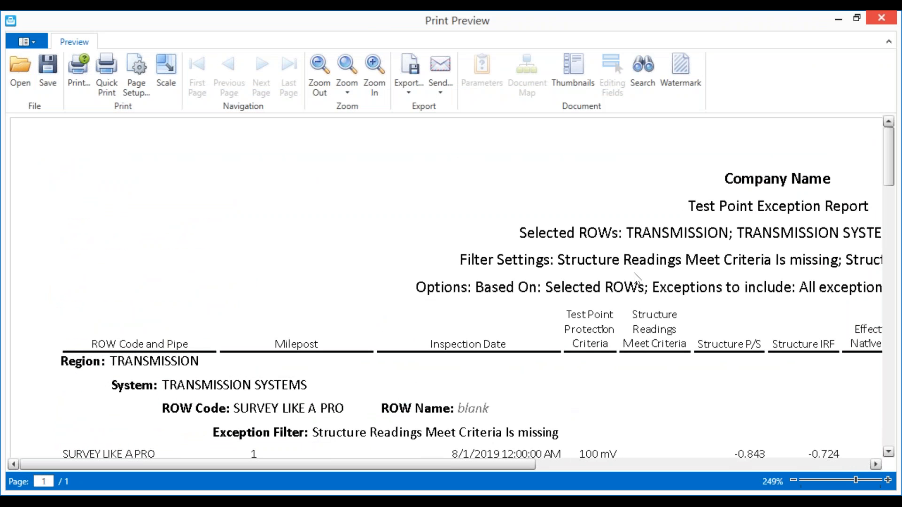
{"action": "scroll", "coordinate": [648, 261], "scroll_direction": "down", "scroll_amount": 1}
{"action": "scroll", "coordinate": [668, 233], "scroll_direction": "down", "scroll_amount": 1}
{"action": "scroll", "coordinate": [672, 230], "scroll_direction": "up", "scroll_amount": 1}
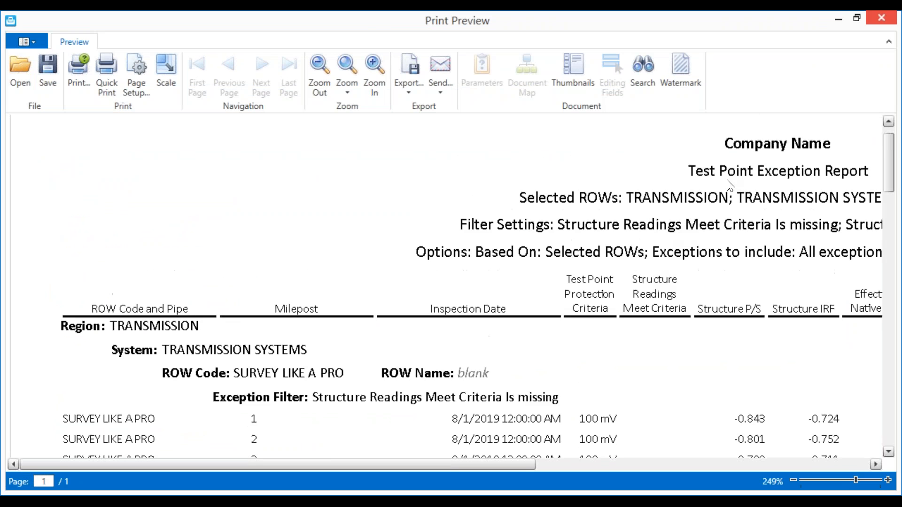
{"action": "scroll", "coordinate": [726, 195], "scroll_direction": "down", "scroll_amount": 3}
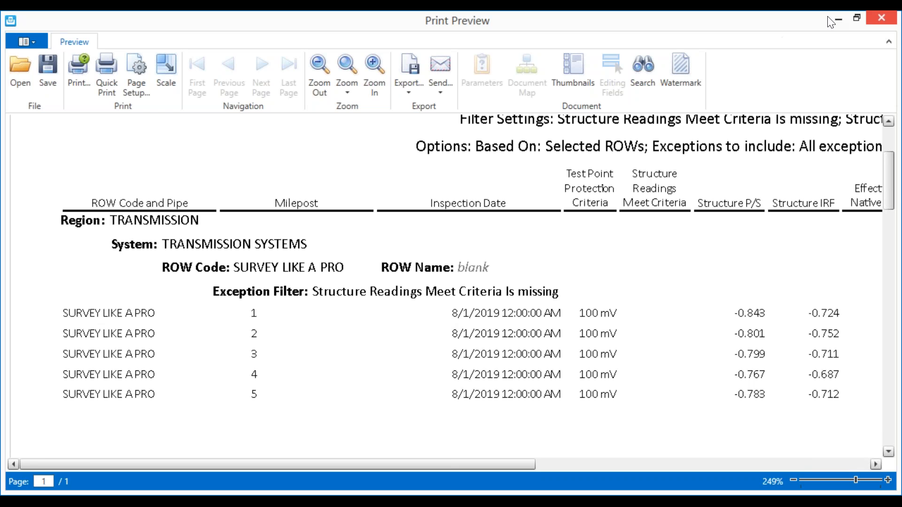
{"action": "left_click", "coordinate": [839, 20]}
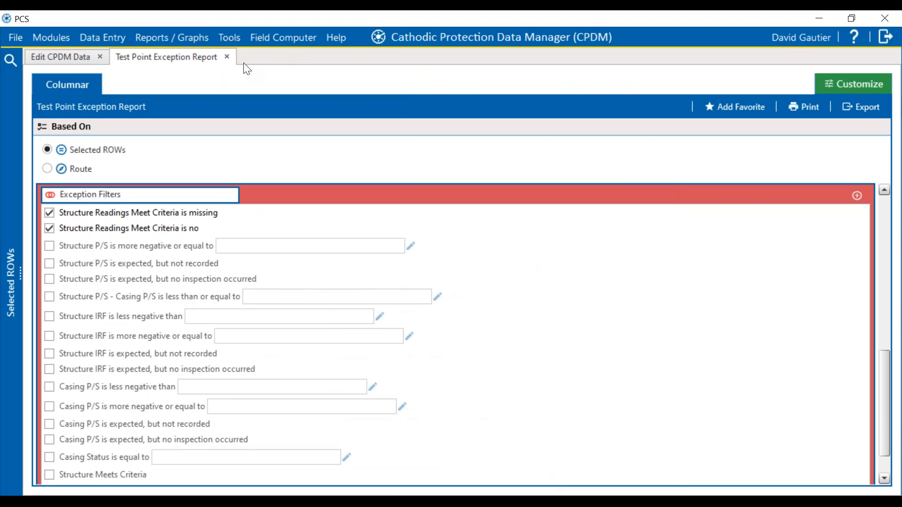
Step: Open the Bridge tool and try to load the SurveyManagerImport definition, dismissing the error details
{"action": "left_click", "coordinate": [229, 41]}
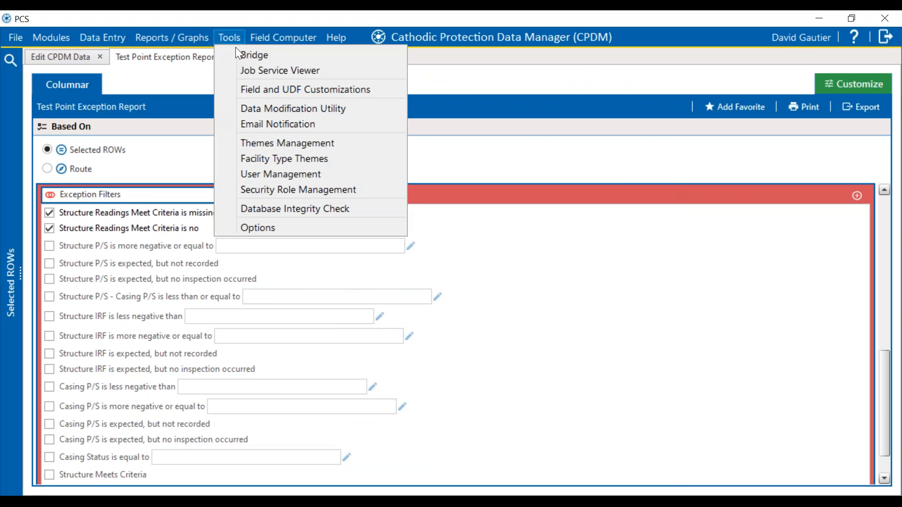
{"action": "left_click", "coordinate": [283, 59]}
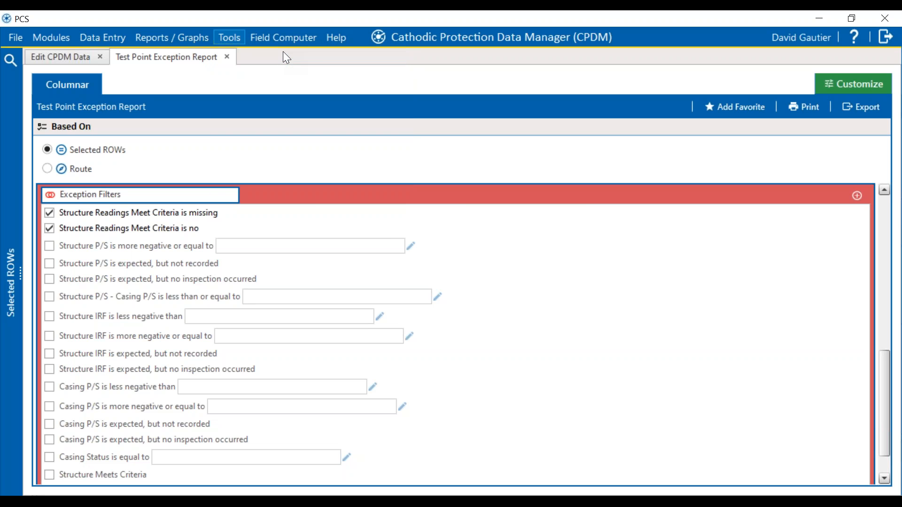
{"action": "left_click", "coordinate": [506, 292]}
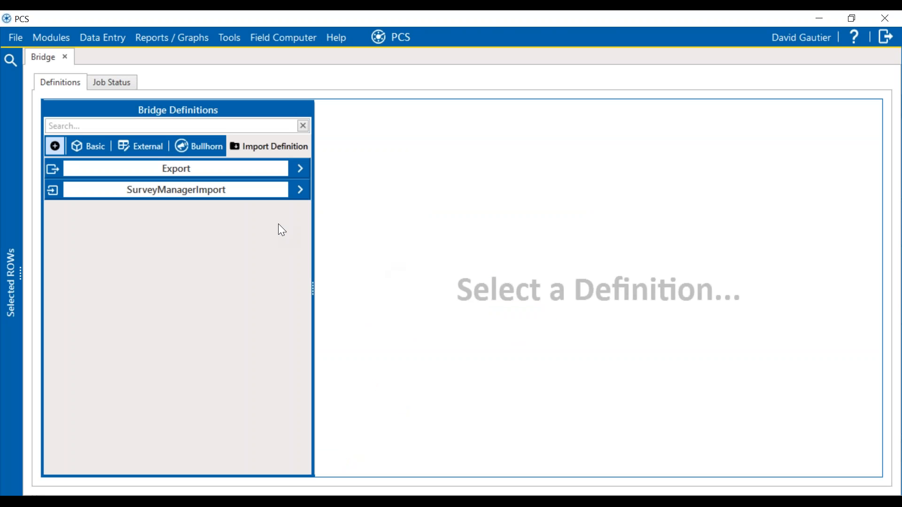
{"action": "left_click", "coordinate": [278, 194]}
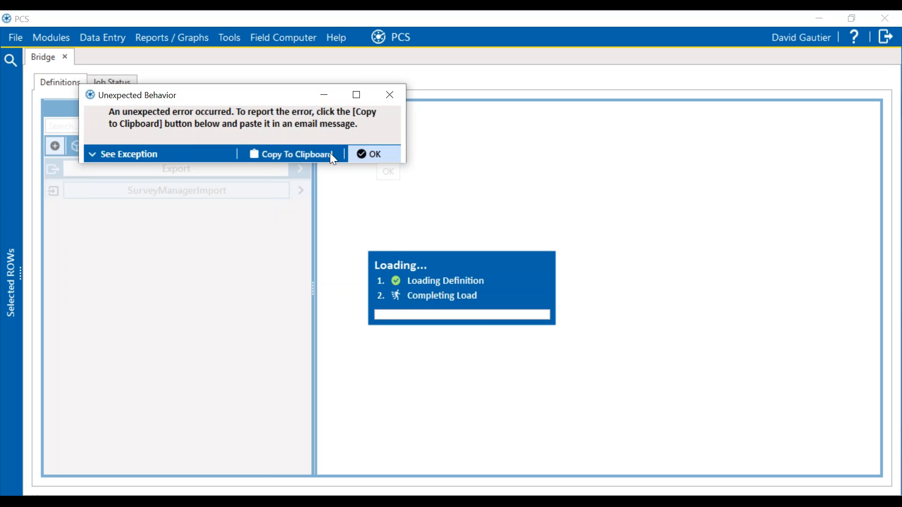
{"action": "left_click", "coordinate": [93, 154]}
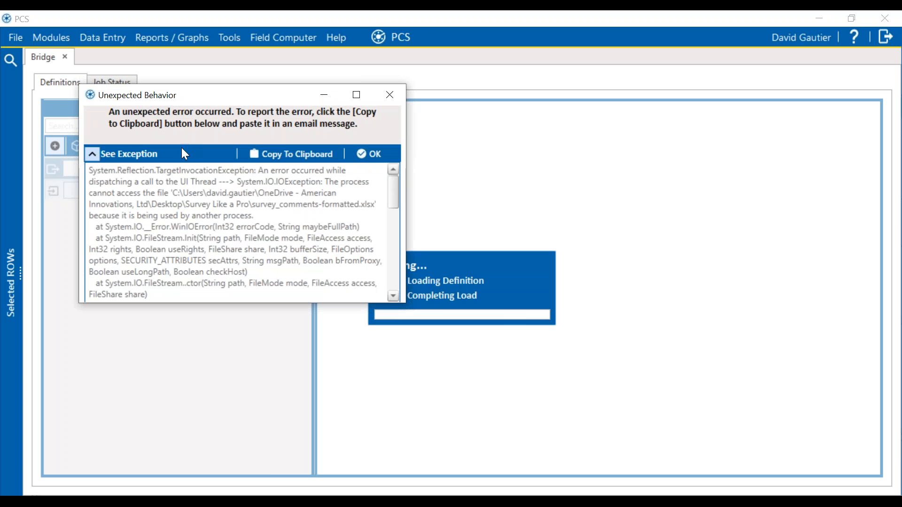
{"action": "left_click", "coordinate": [357, 156]}
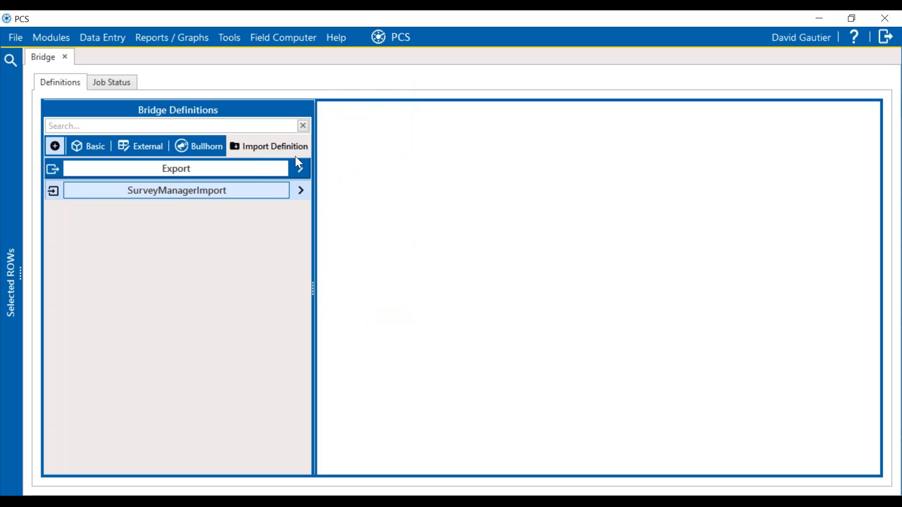
Step: Open the Job Service Viewer from the Bridge screen
{"action": "left_click", "coordinate": [218, 172]}
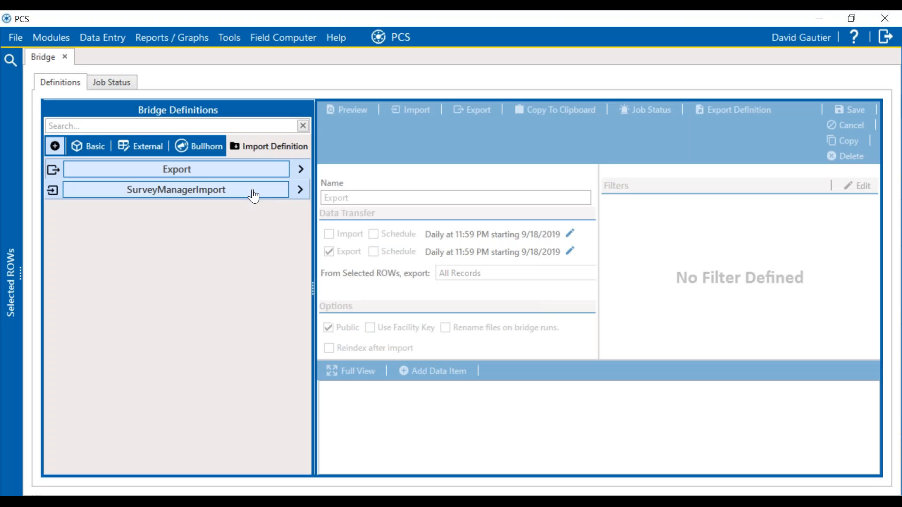
{"action": "left_click", "coordinate": [220, 40]}
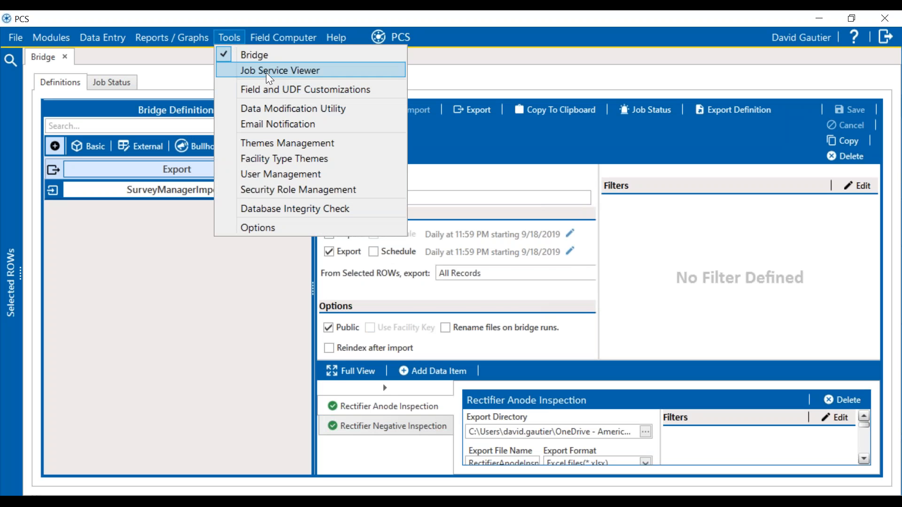
{"action": "left_click", "coordinate": [266, 71]}
{"action": "left_click", "coordinate": [499, 290]}
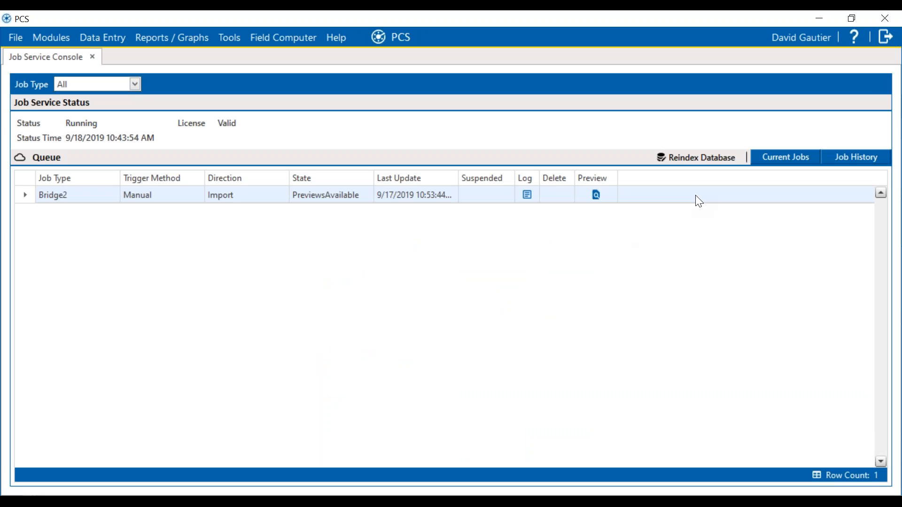
Step: Preview the queued Bridge2 import job's test point inspections and run the import
{"action": "left_click", "coordinate": [597, 195]}
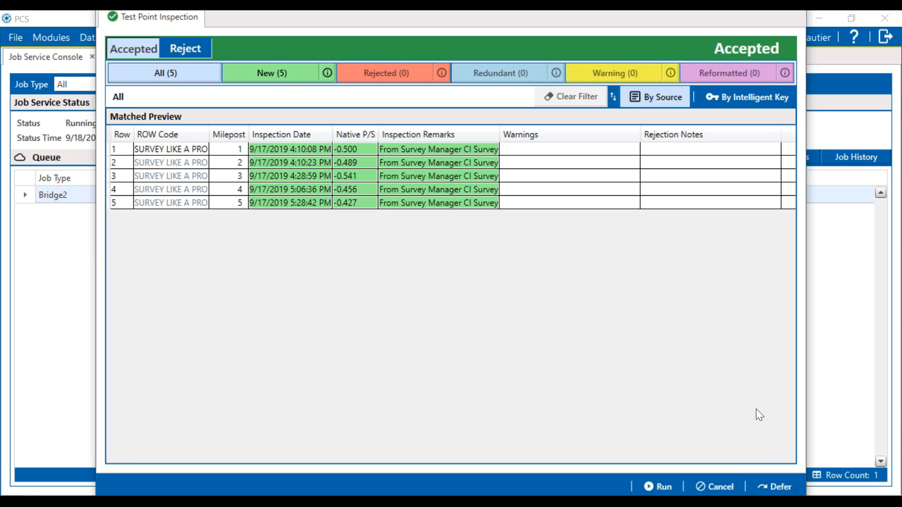
{"action": "left_click", "coordinate": [656, 487]}
{"action": "left_click", "coordinate": [549, 270]}
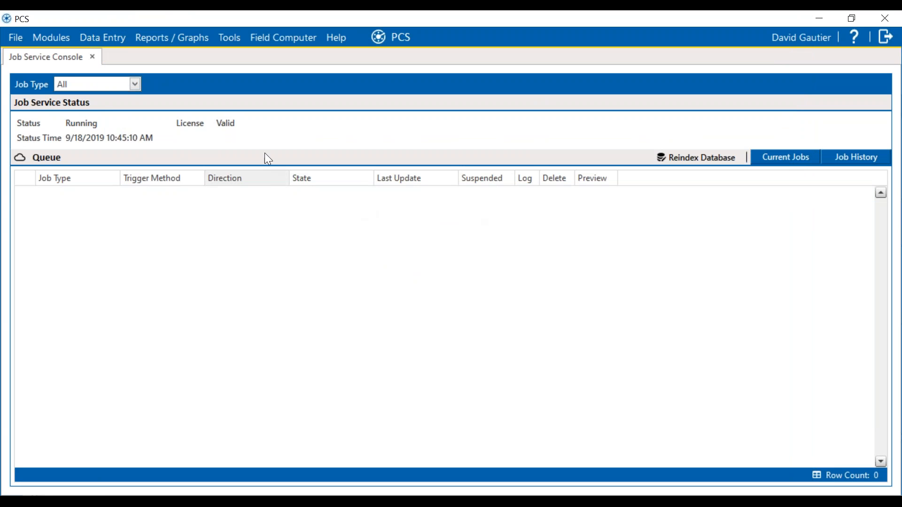
Step: Open Edit CPDM Data and apply the Test Point Inspection grid with the Survey Like a Pro layout
{"action": "left_click", "coordinate": [113, 43]}
{"action": "left_click", "coordinate": [123, 56]}
{"action": "left_click", "coordinate": [503, 293]}
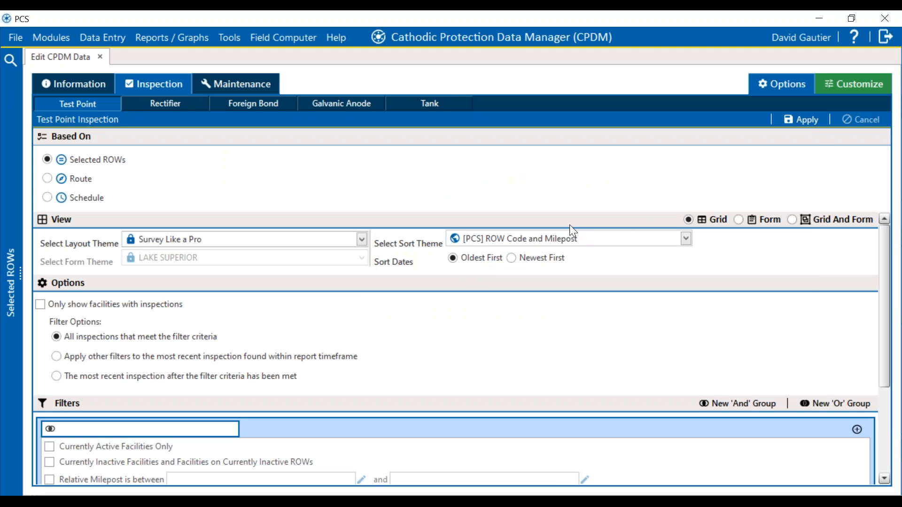
{"action": "left_click", "coordinate": [804, 121]}
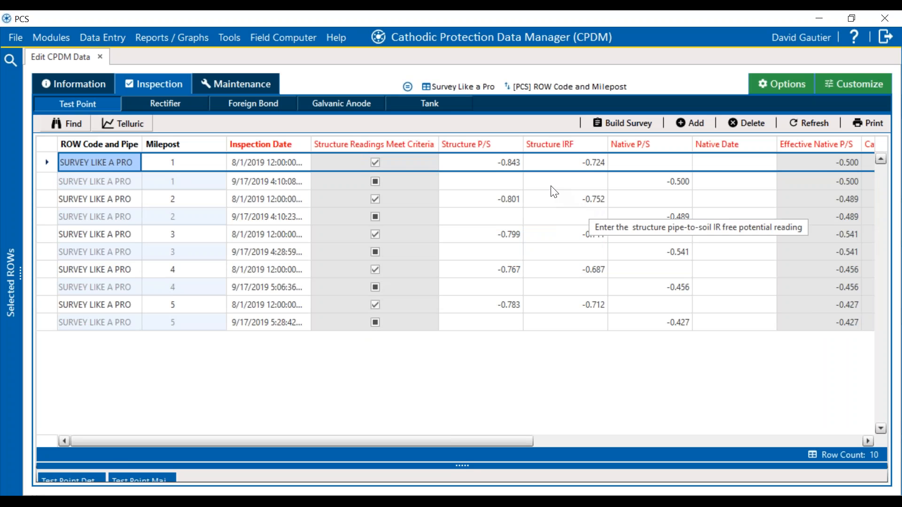
Step: Examine the imported Native P/S and Effective Native P/S readings for each milepost's inspections
{"action": "left_click", "coordinate": [399, 183]}
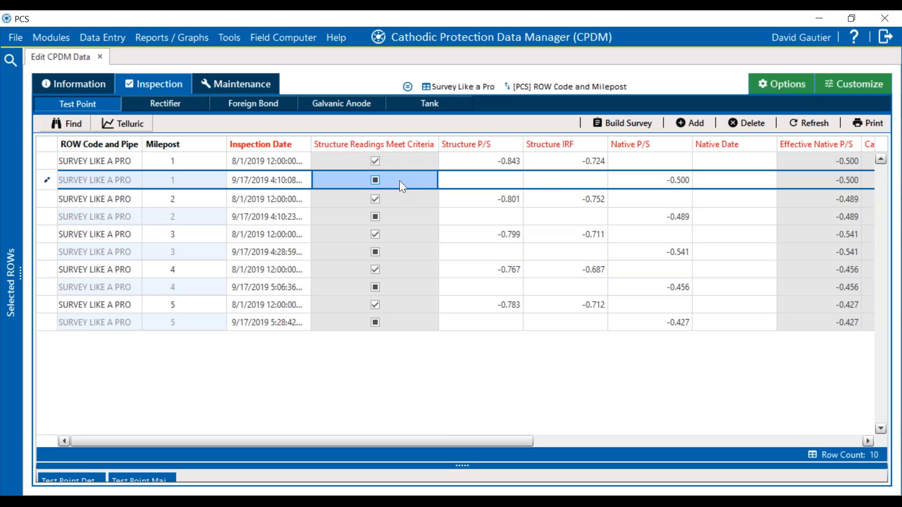
{"action": "left_click", "coordinate": [635, 217]}
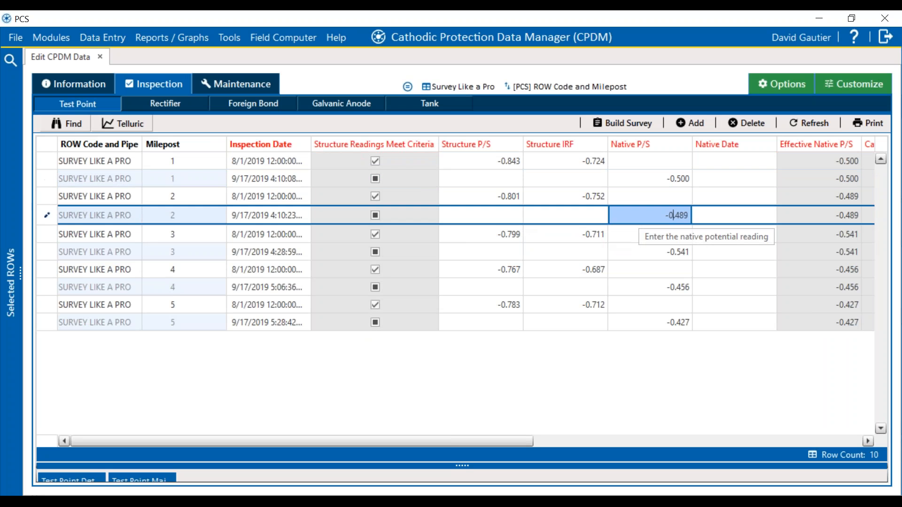
{"action": "left_click", "coordinate": [644, 253]}
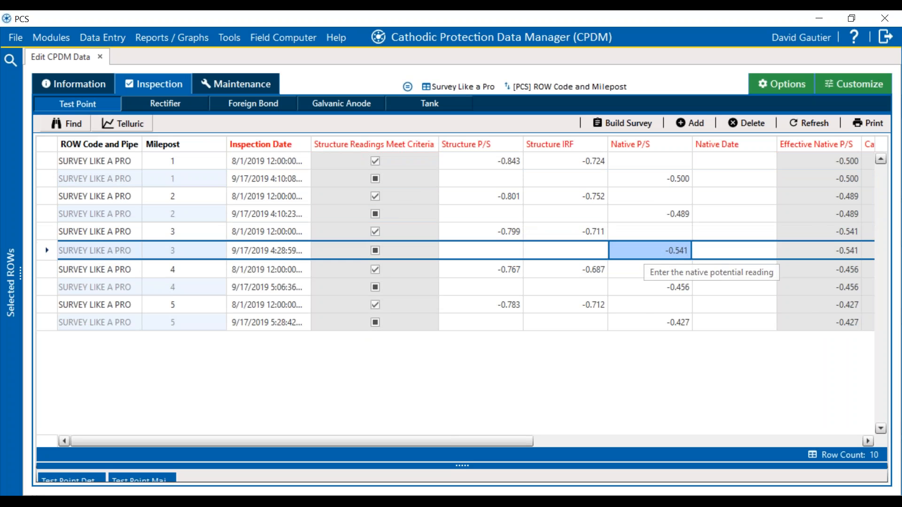
{"action": "left_click", "coordinate": [649, 288]}
{"action": "left_click", "coordinate": [653, 321]}
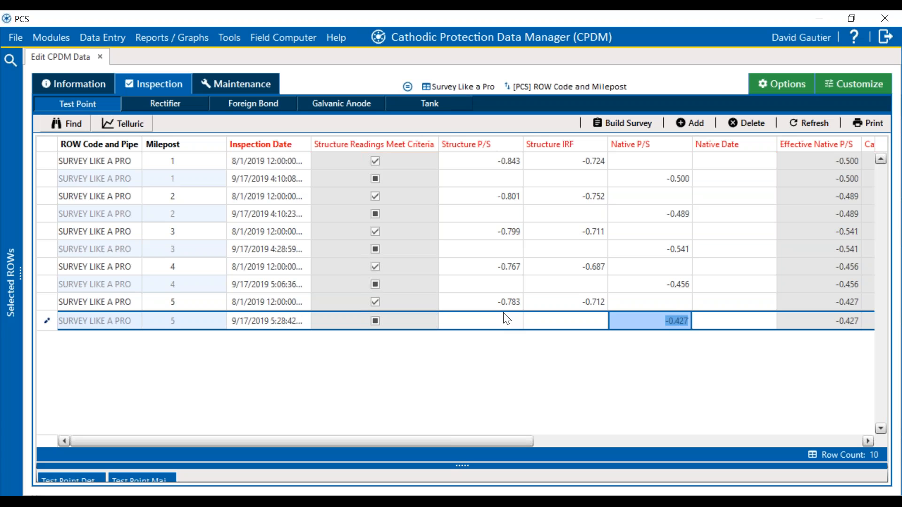
{"action": "left_click", "coordinate": [422, 303]}
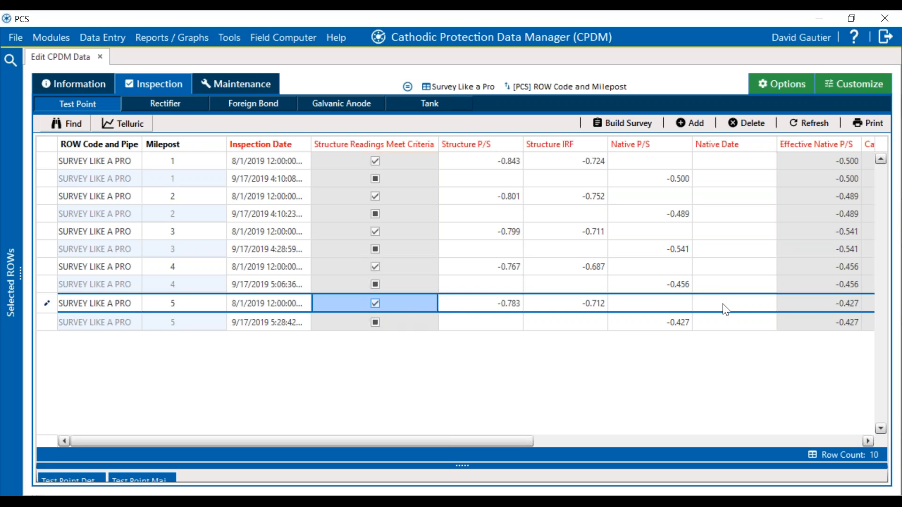
{"action": "left_click", "coordinate": [818, 302]}
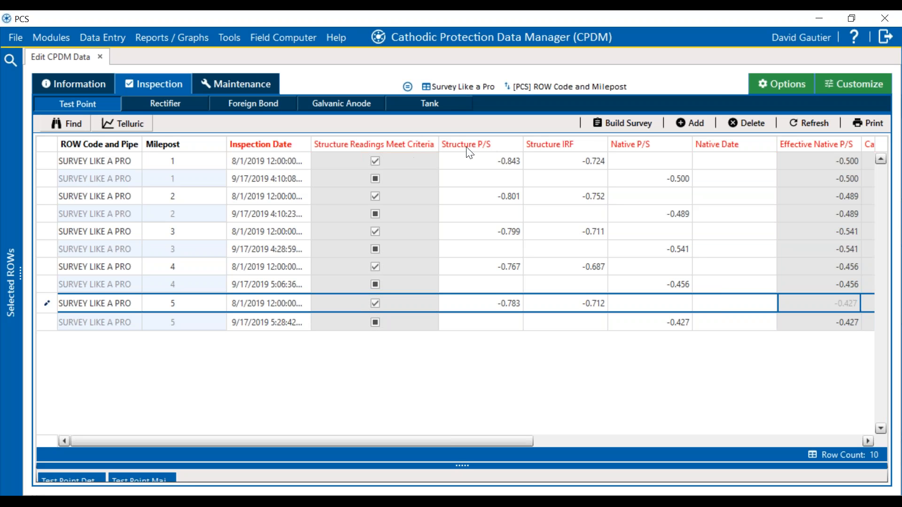
Step: Switch to PowerPoint, start the slideshow from the current slide and advance to the Q&A slide
{"action": "left_click", "coordinate": [237, 497]}
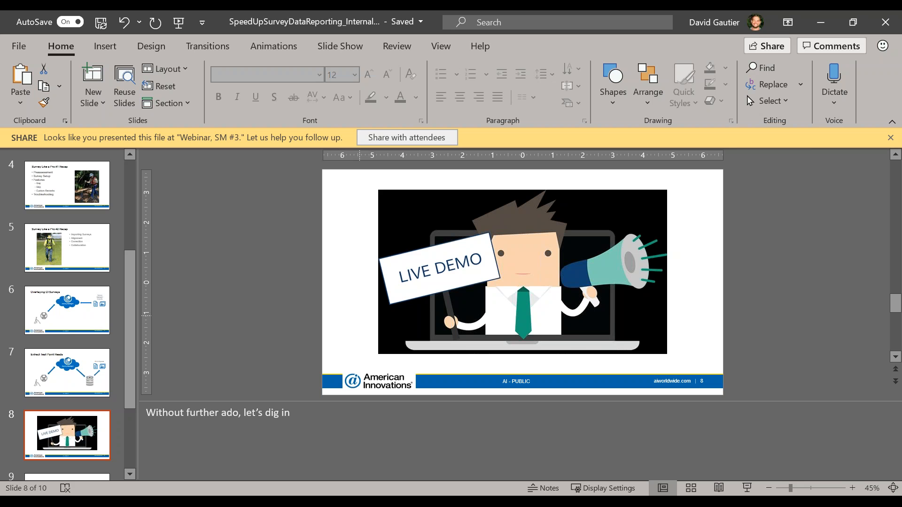
{"action": "key", "text": "shift+F5"}
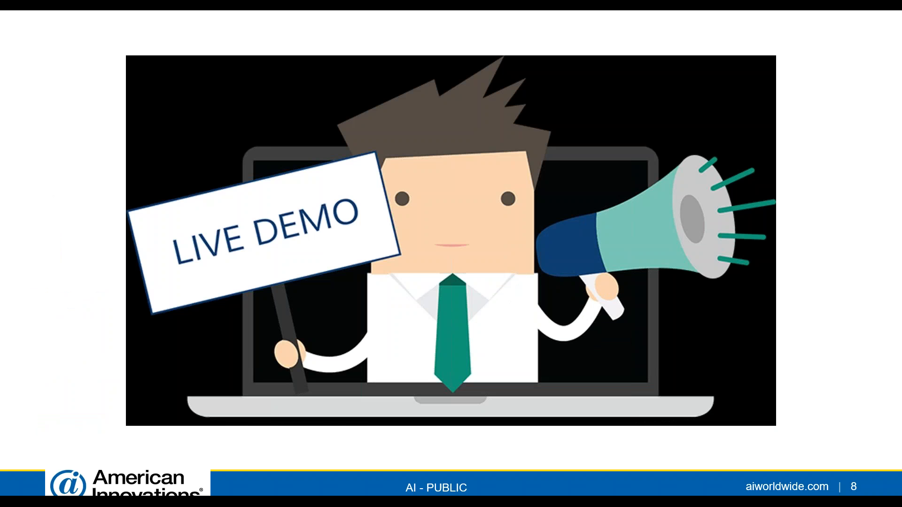
{"action": "key", "text": "Right"}
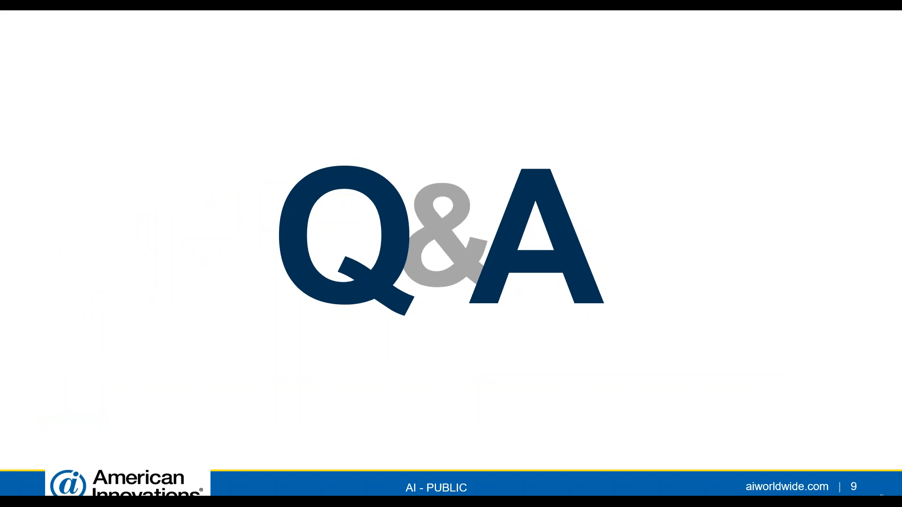